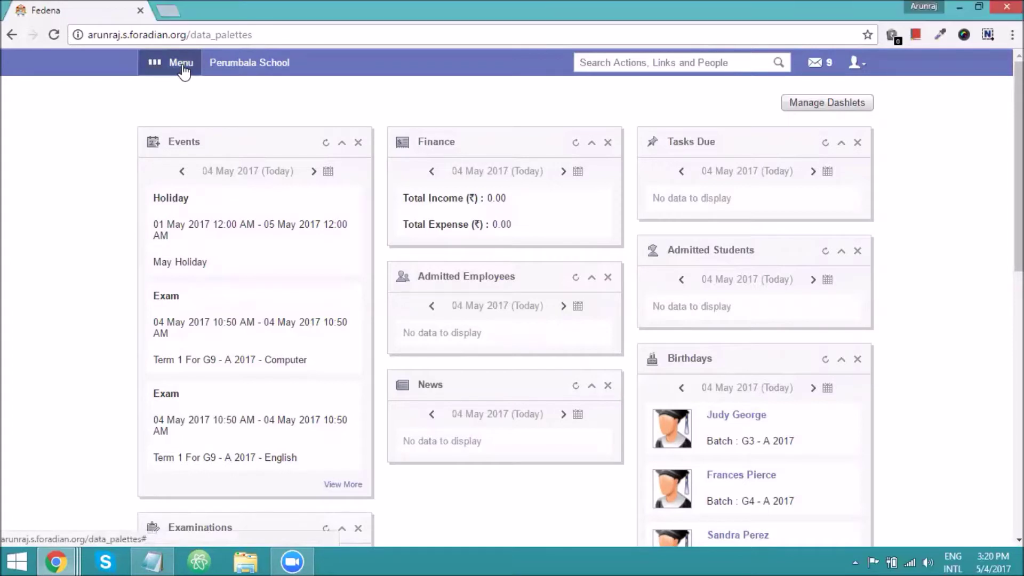
Open Human Resource from the Administration modules to reach HR Management.
{"action": "left_click", "coordinate": [542, 104]}
{"action": "left_click", "coordinate": [581, 146]}
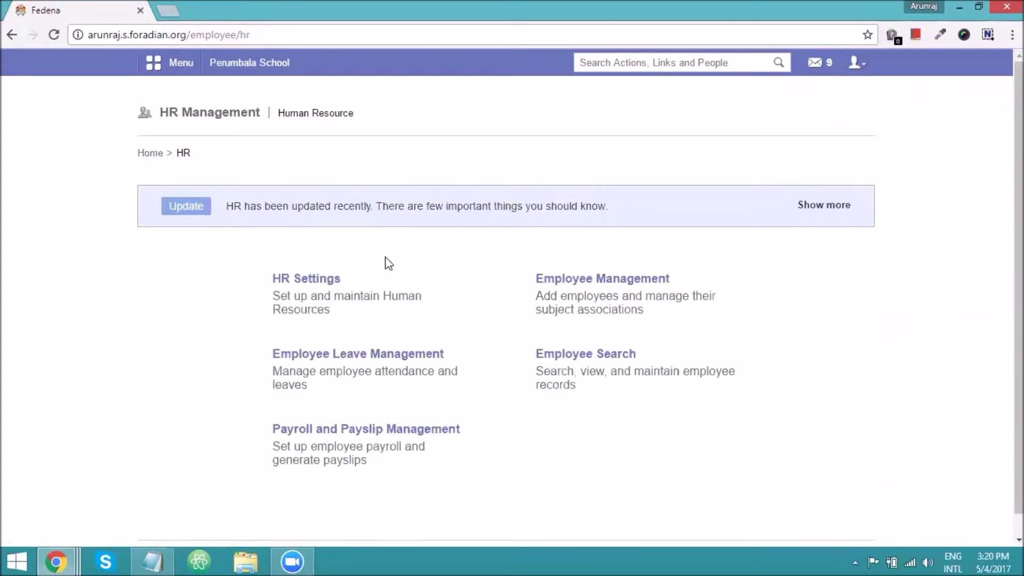
{"action": "left_click", "coordinate": [321, 280]}
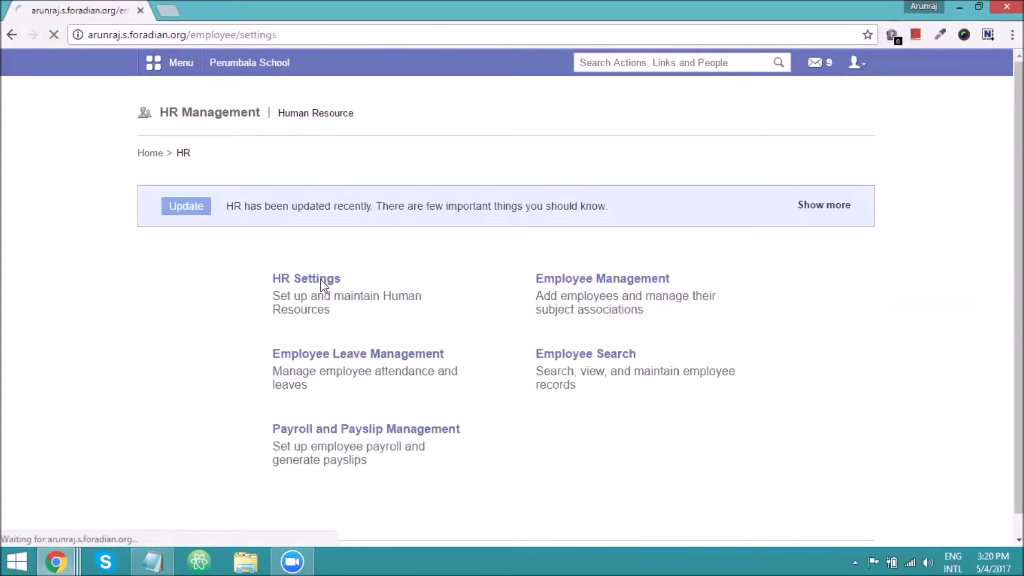
{"action": "left_click", "coordinate": [566, 352]}
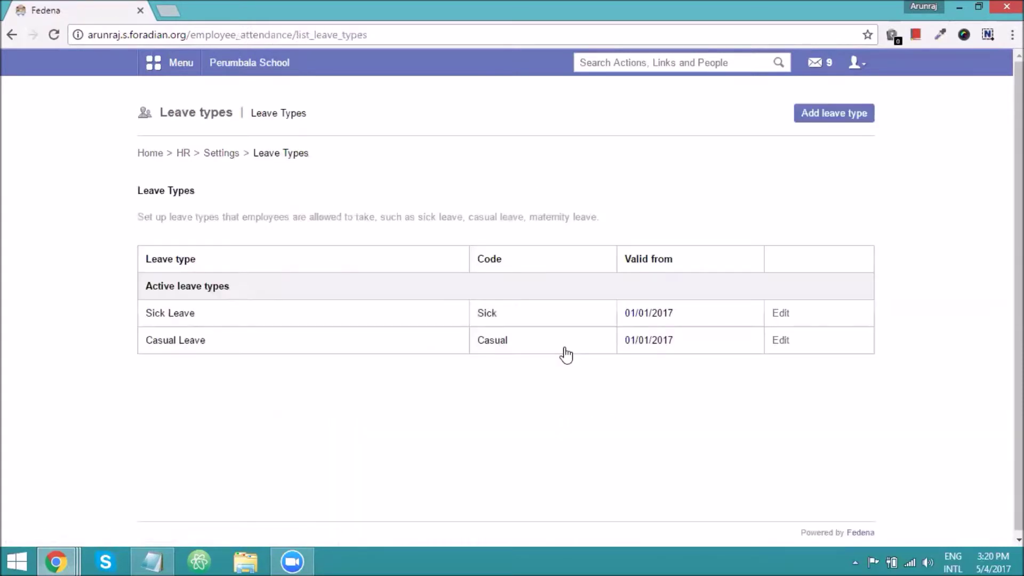
{"action": "left_click", "coordinate": [842, 116]}
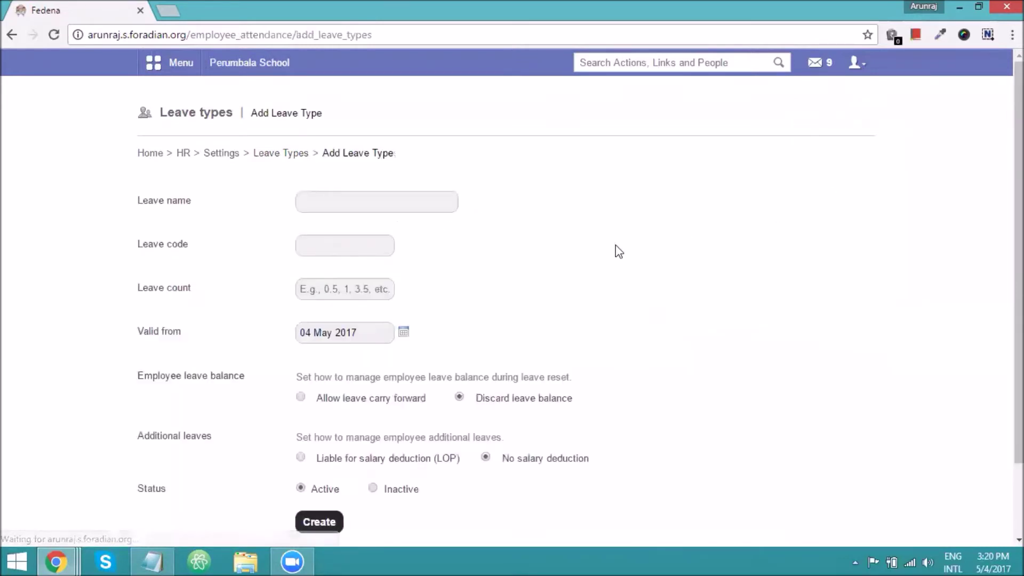
{"action": "left_click", "coordinate": [339, 282]}
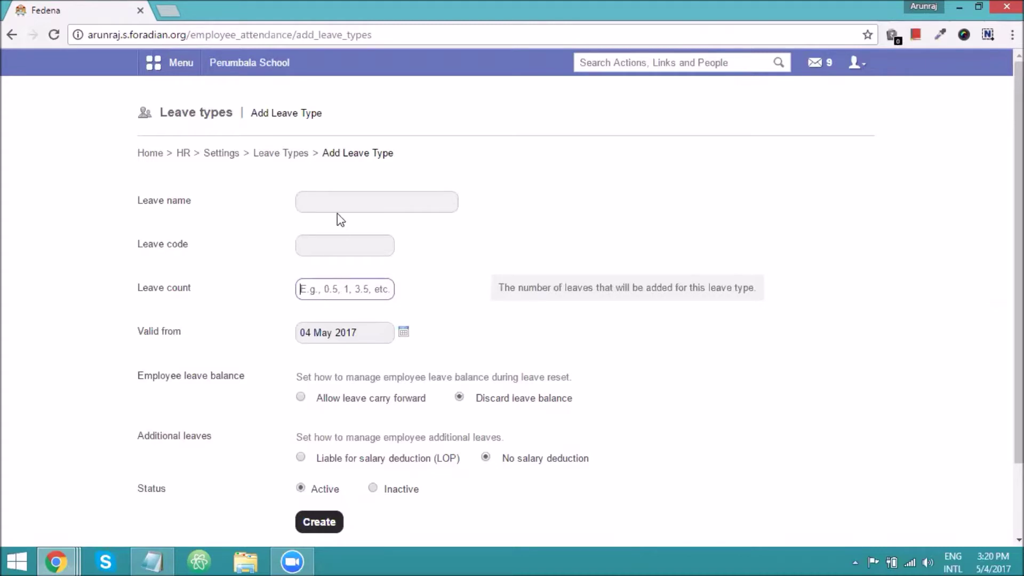
{"action": "left_click", "coordinate": [183, 155]}
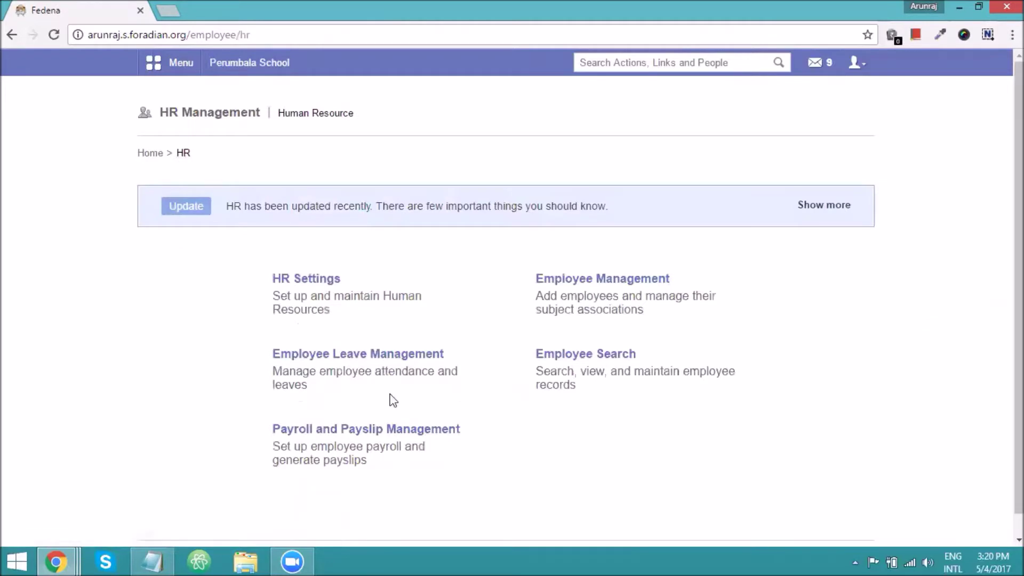
Open Payroll Categories under Payroll and Payslip Management and review the Earnings and Deductions tables.
{"action": "left_click", "coordinate": [355, 430]}
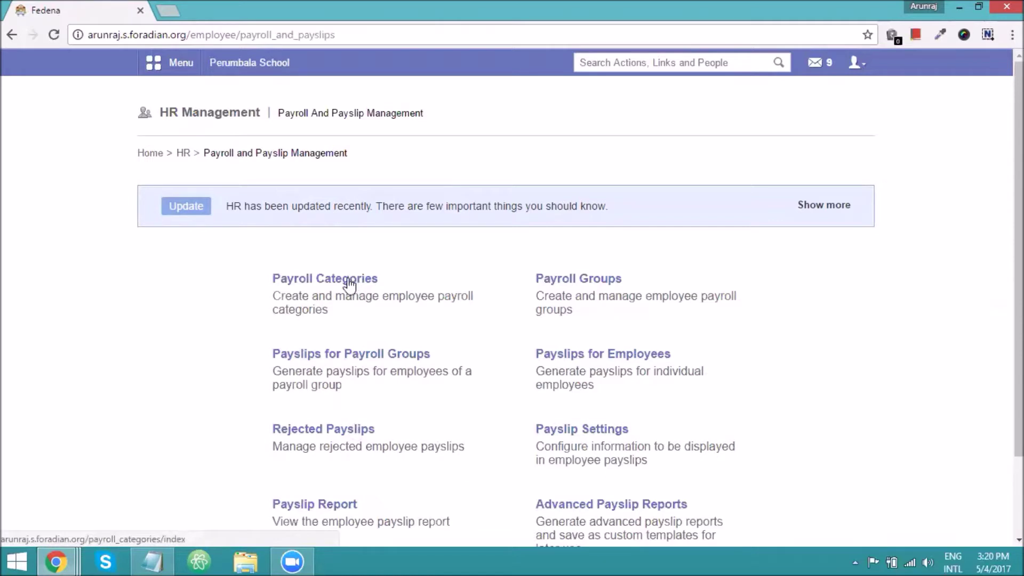
{"action": "left_click", "coordinate": [350, 285]}
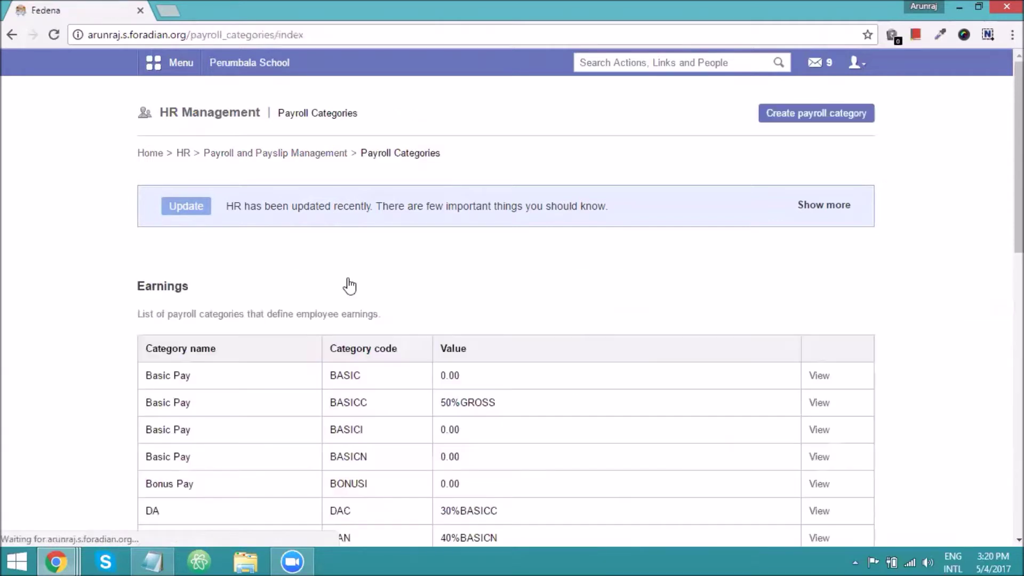
{"action": "scroll", "coordinate": [232, 314], "scroll_direction": "down", "scroll_amount": 2}
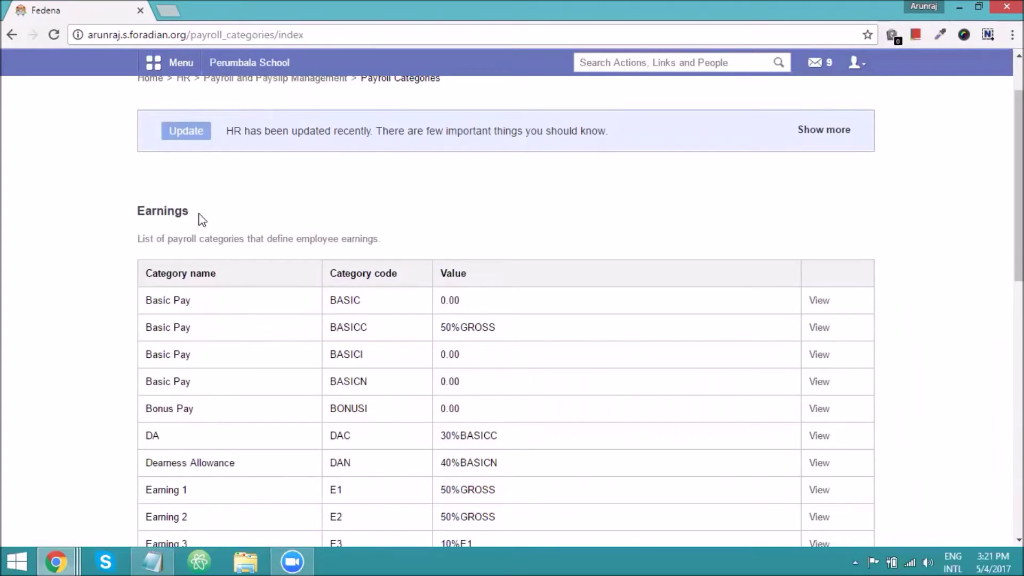
{"action": "scroll", "coordinate": [257, 373], "scroll_direction": "down", "scroll_amount": 7}
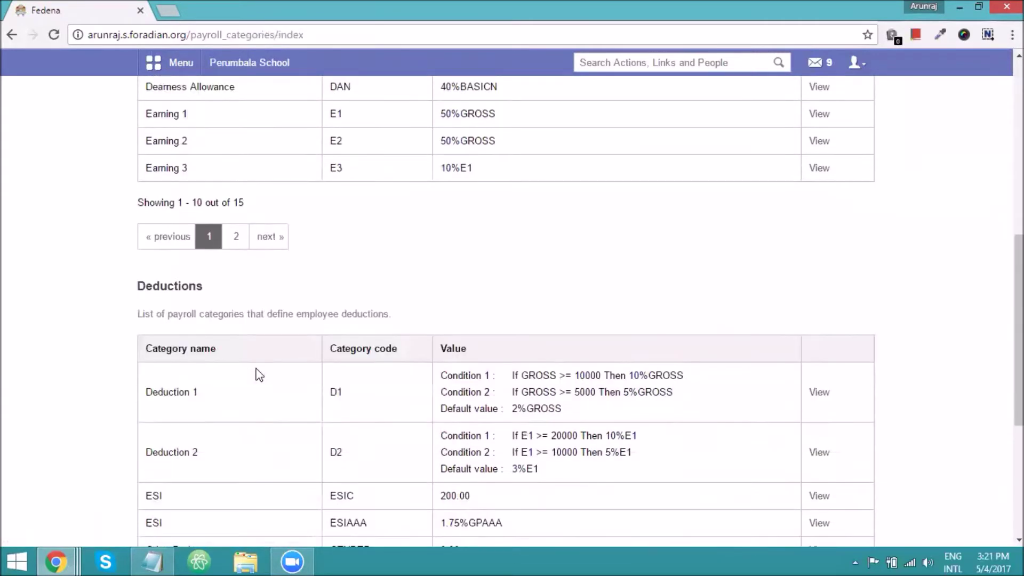
{"action": "scroll", "coordinate": [326, 424], "scroll_direction": "up", "scroll_amount": 8}
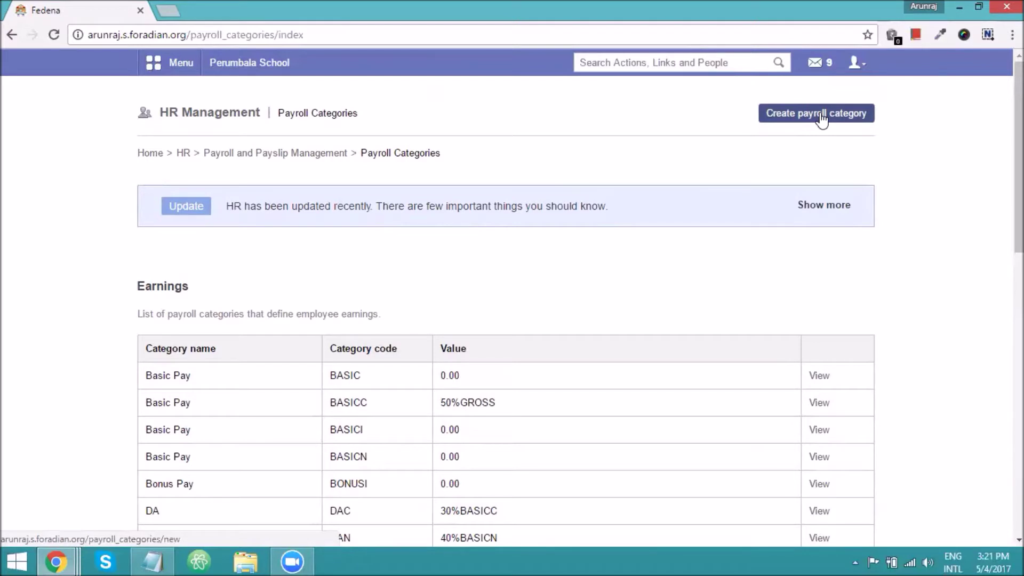
Open the Payroll Groups list from Payroll and Payslip Management.
{"action": "left_click", "coordinate": [235, 155]}
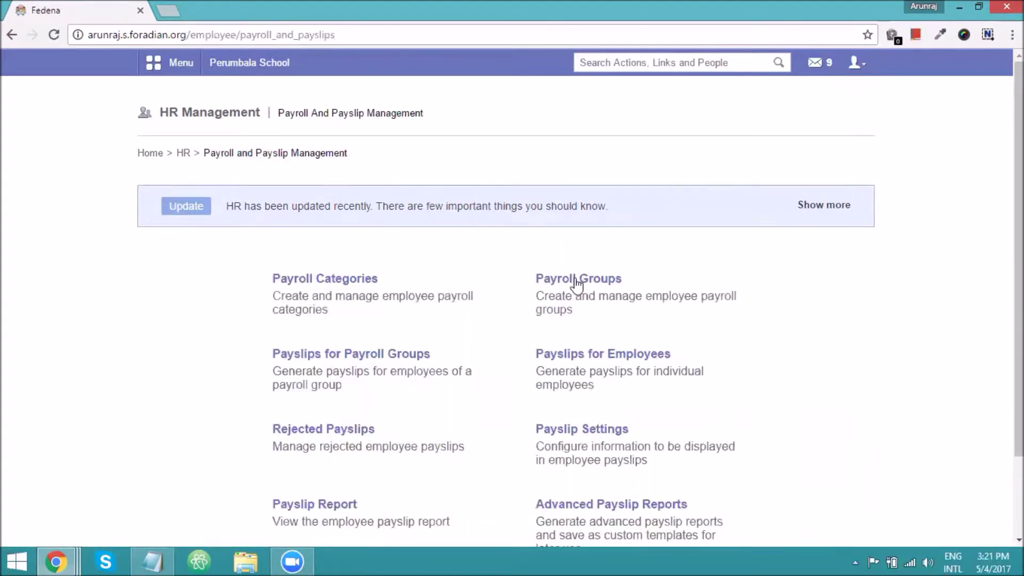
{"action": "left_click", "coordinate": [577, 281]}
{"action": "scroll", "coordinate": [247, 457], "scroll_direction": "down", "scroll_amount": 1}
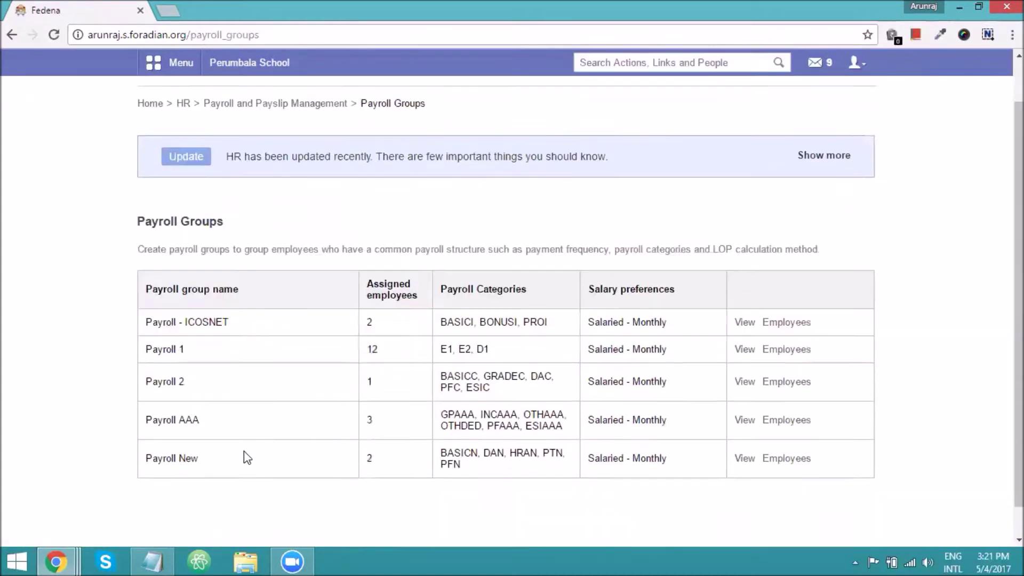
{"action": "scroll", "coordinate": [247, 457], "scroll_direction": "down", "scroll_amount": 1}
{"action": "scroll", "coordinate": [605, 301], "scroll_direction": "up", "scroll_amount": 3}
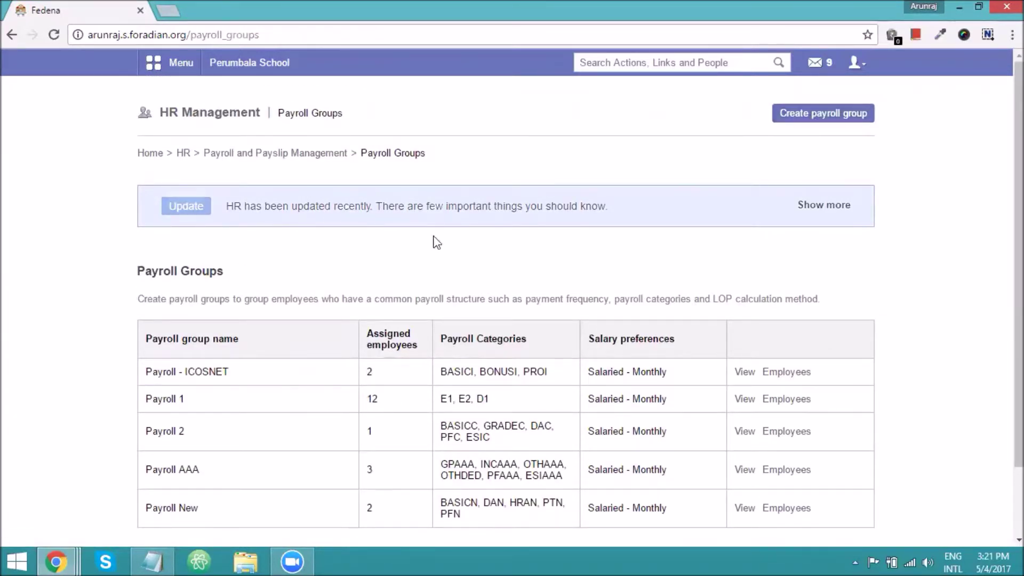
{"action": "scroll", "coordinate": [455, 367], "scroll_direction": "down", "scroll_amount": 2}
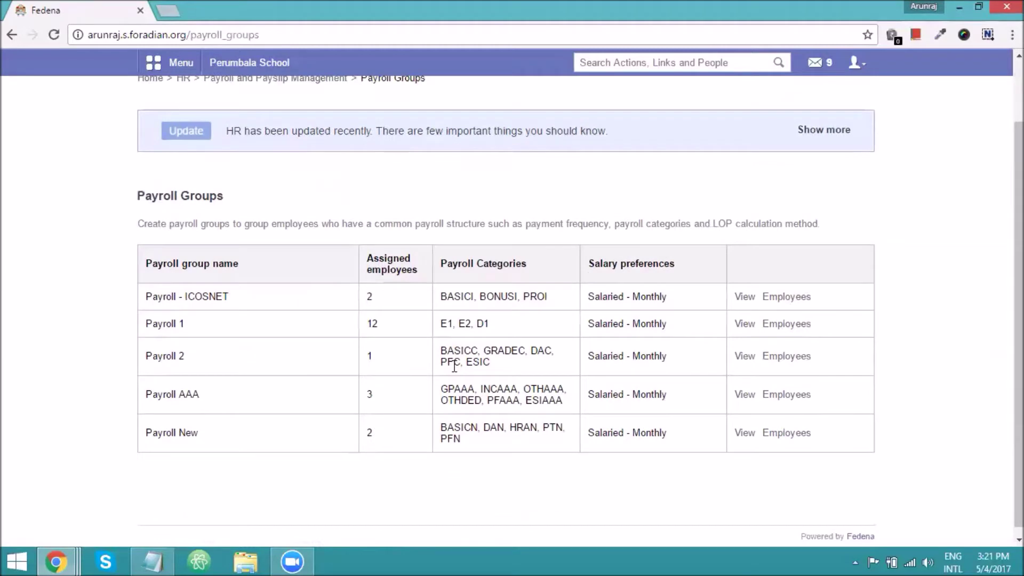
View the Payroll New group and list its two assigned employees.
{"action": "left_click", "coordinate": [744, 432]}
{"action": "scroll", "coordinate": [345, 399], "scroll_direction": "down", "scroll_amount": 4}
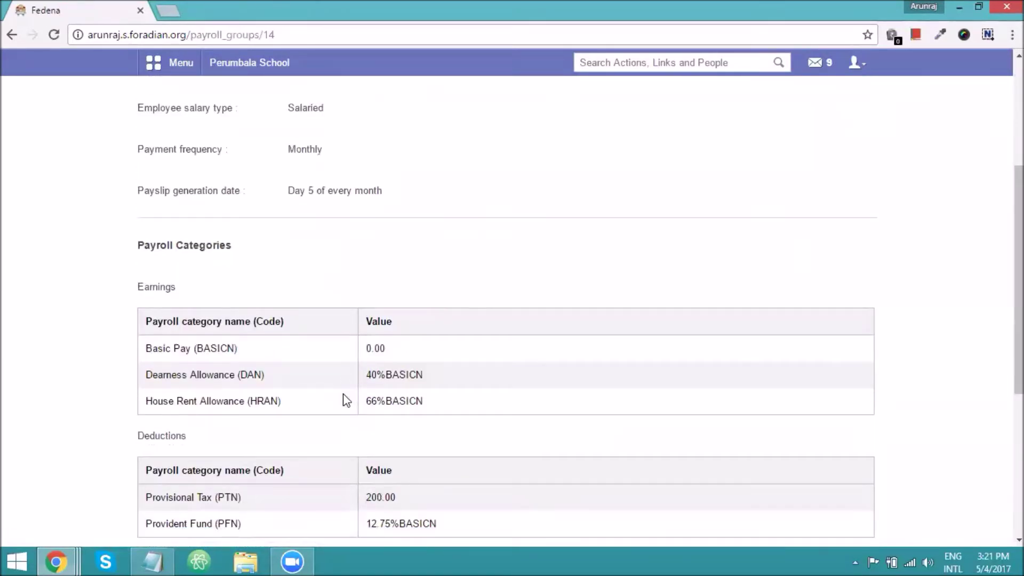
{"action": "scroll", "coordinate": [347, 399], "scroll_direction": "up", "scroll_amount": 4}
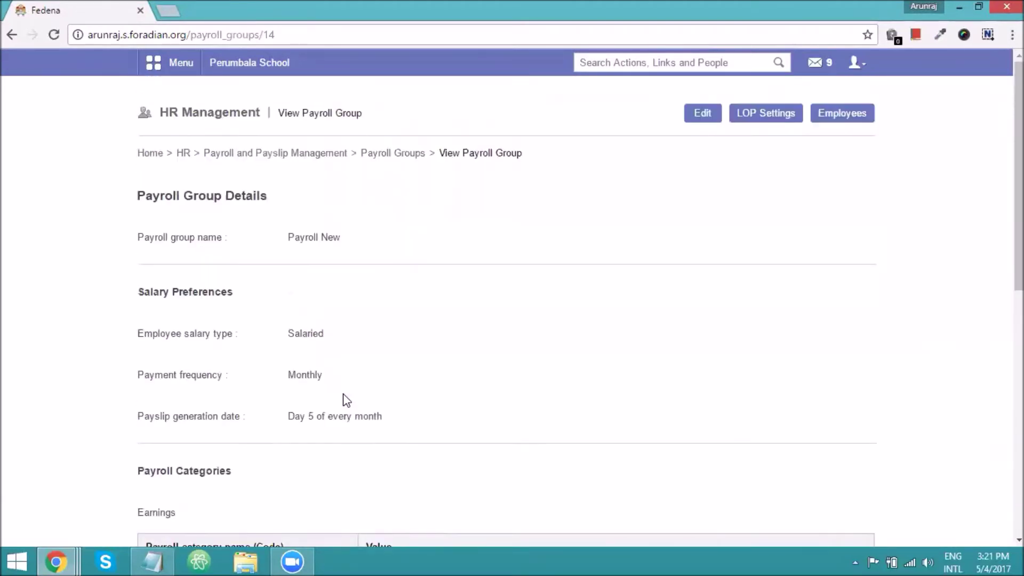
{"action": "left_click", "coordinate": [842, 114]}
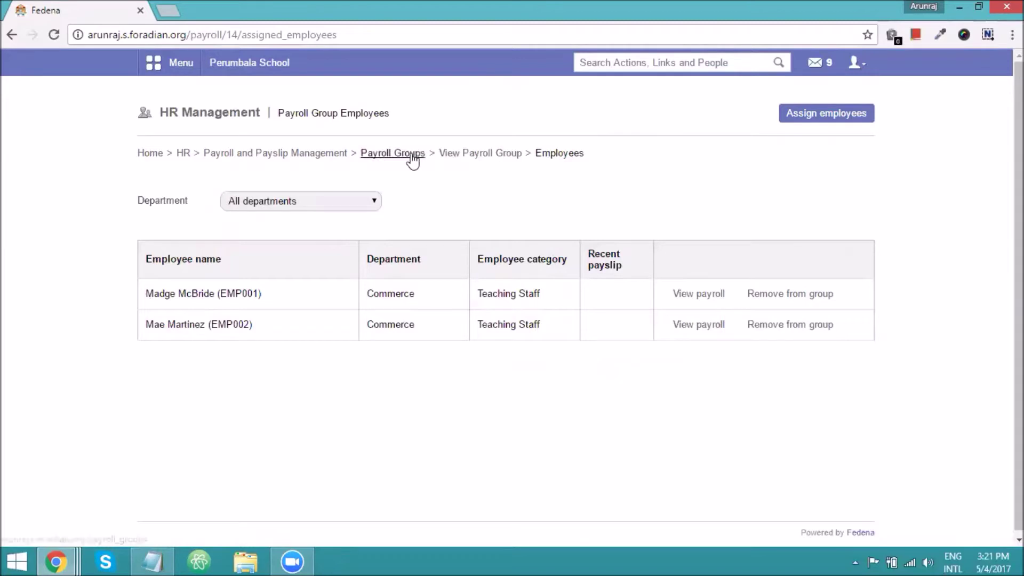
Return to the Payroll New group, open its LOP Settings, and choose LOP not applicable.
{"action": "left_click", "coordinate": [462, 156]}
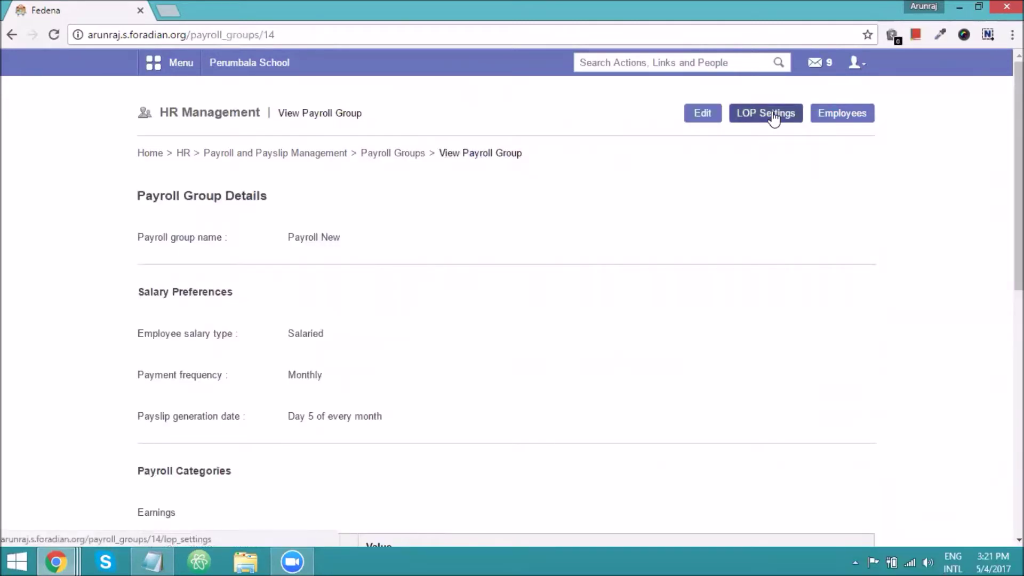
{"action": "left_click", "coordinate": [773, 115]}
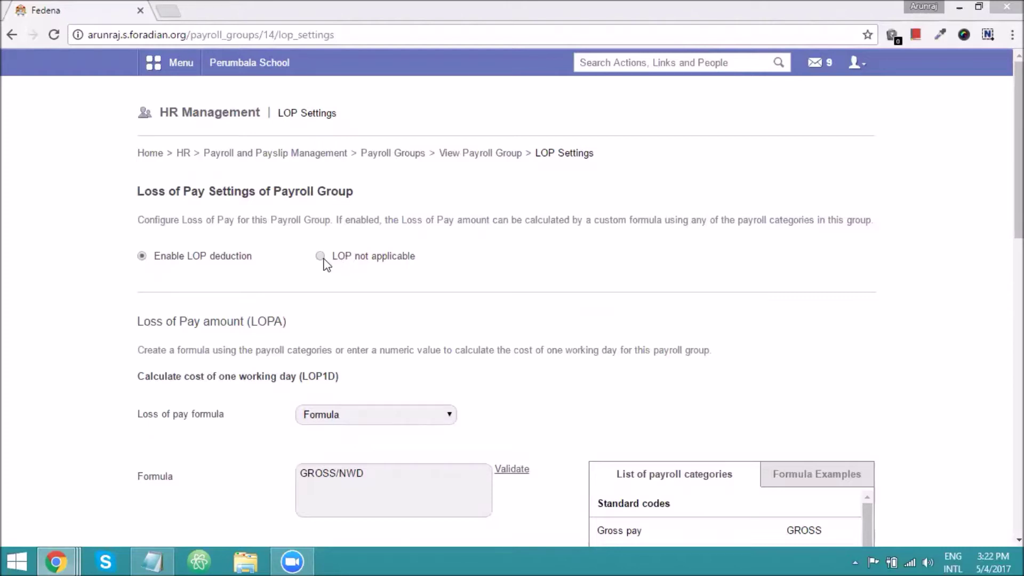
{"action": "left_click", "coordinate": [322, 258]}
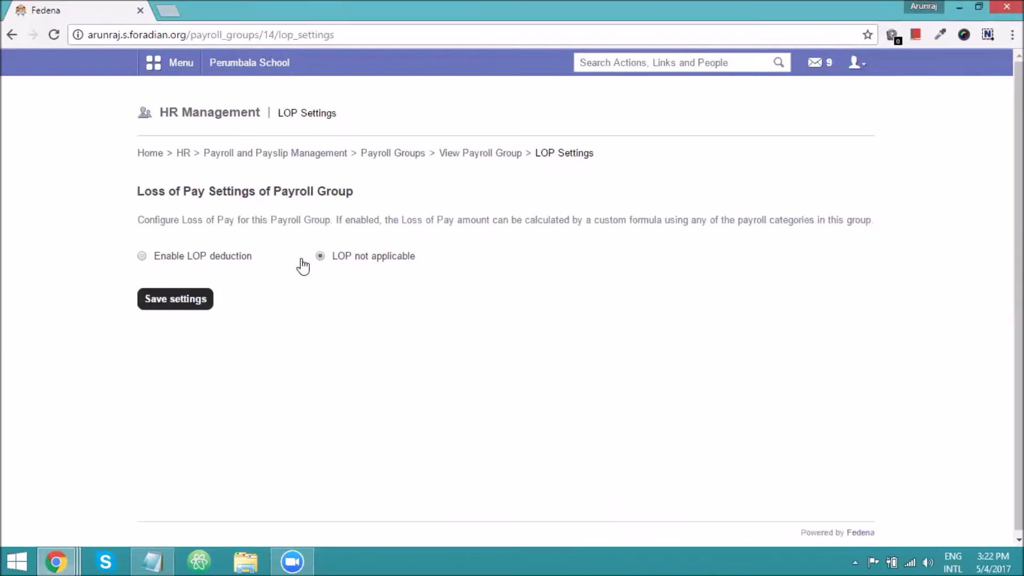
Re-enable LOP deduction and try a fixed numeric per-day loss of pay of 1000.
{"action": "left_click", "coordinate": [142, 256]}
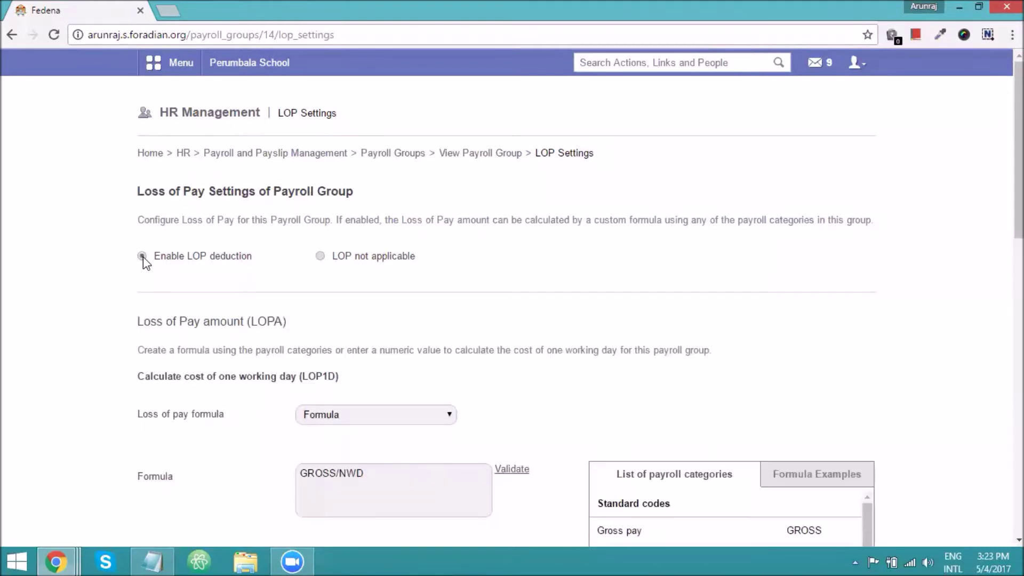
{"action": "scroll", "coordinate": [343, 300], "scroll_direction": "down", "scroll_amount": 1}
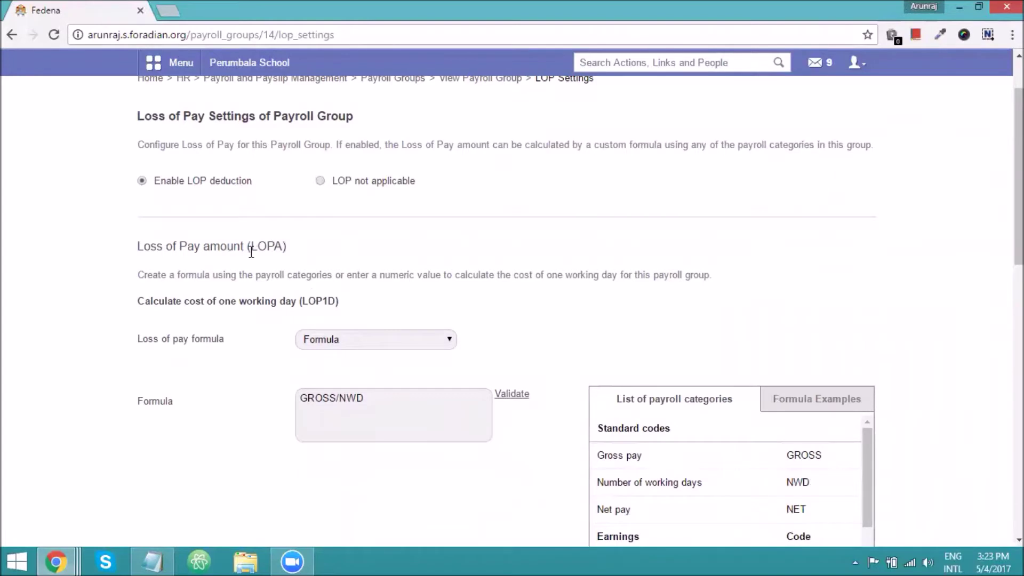
{"action": "left_click_drag", "start_coordinate": [252, 246], "coordinate": [281, 249]}
{"action": "left_click", "coordinate": [345, 340]}
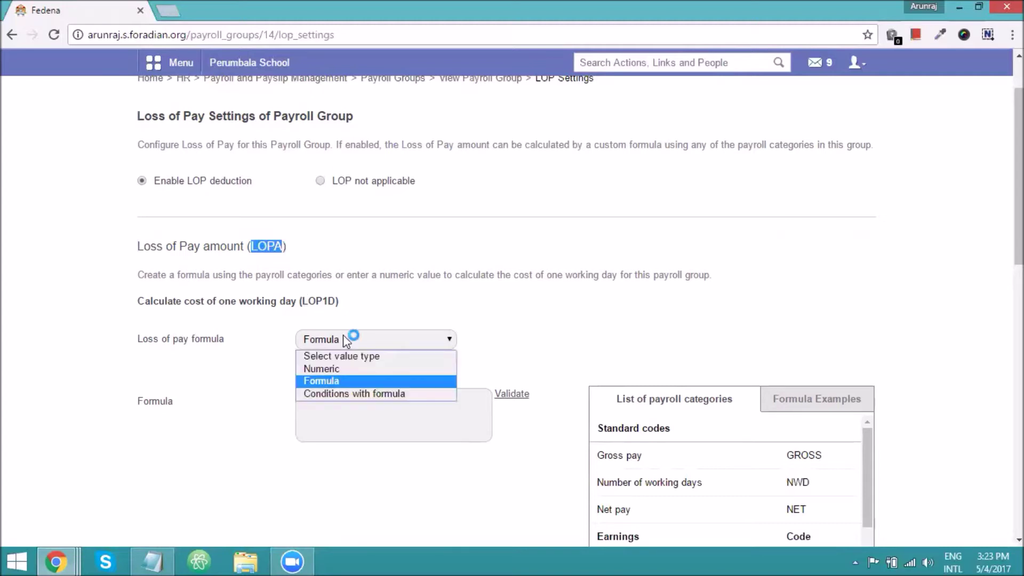
{"action": "left_click", "coordinate": [342, 369]}
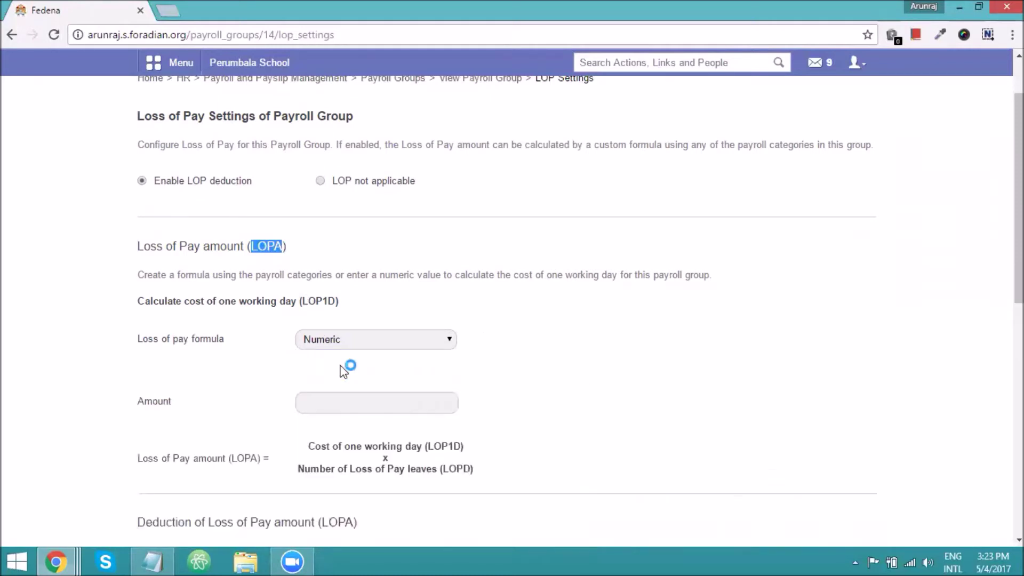
{"action": "left_click", "coordinate": [347, 398]}
{"action": "type", "text": "1000"}
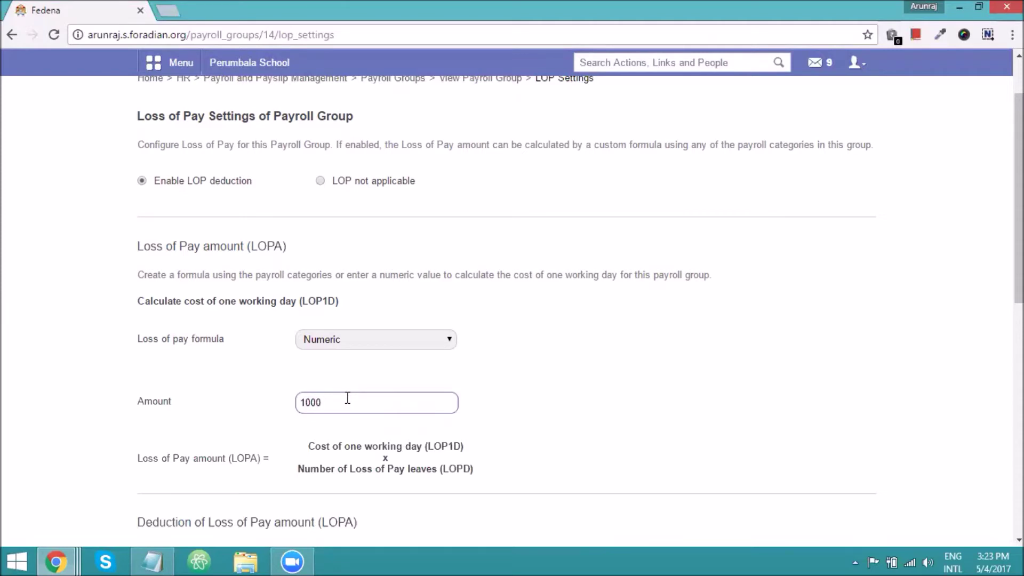
Switch the per-day loss-of-pay calculation to Formula, keeping the default GROSS/NWD.
{"action": "left_click", "coordinate": [348, 342]}
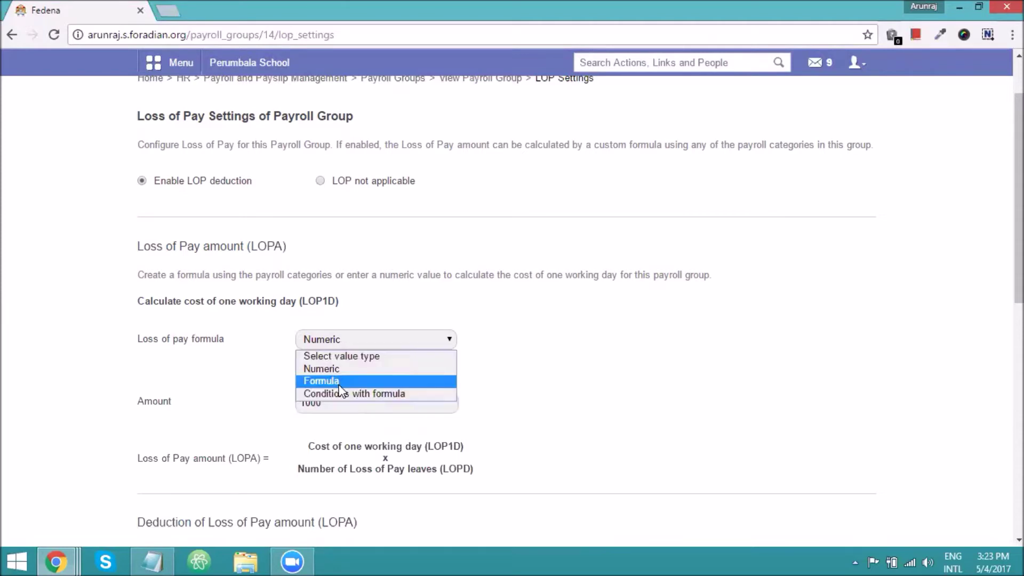
{"action": "left_click", "coordinate": [330, 383]}
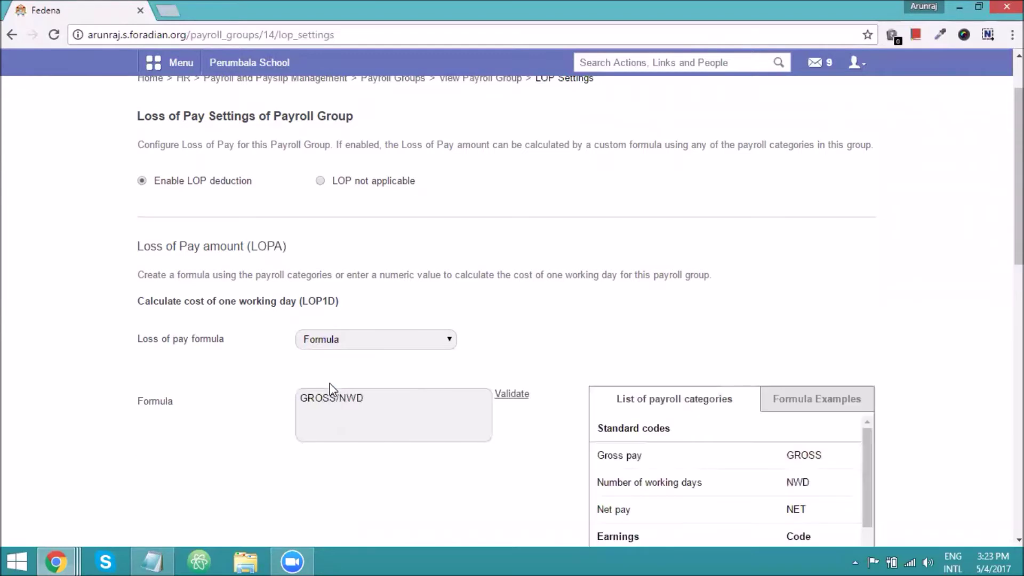
{"action": "left_click_drag", "start_coordinate": [371, 400], "coordinate": [298, 398]}
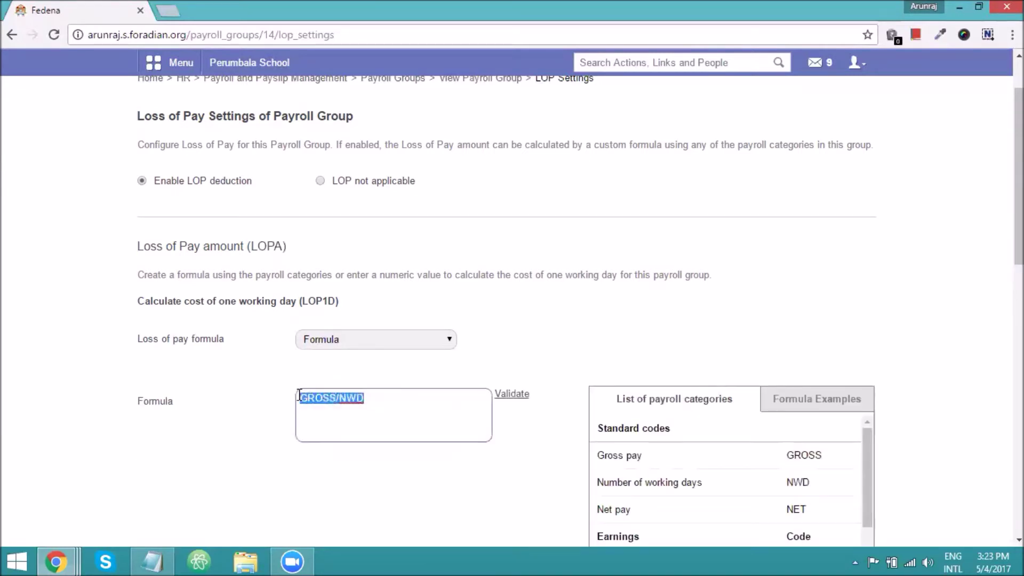
{"action": "left_click", "coordinate": [368, 398]}
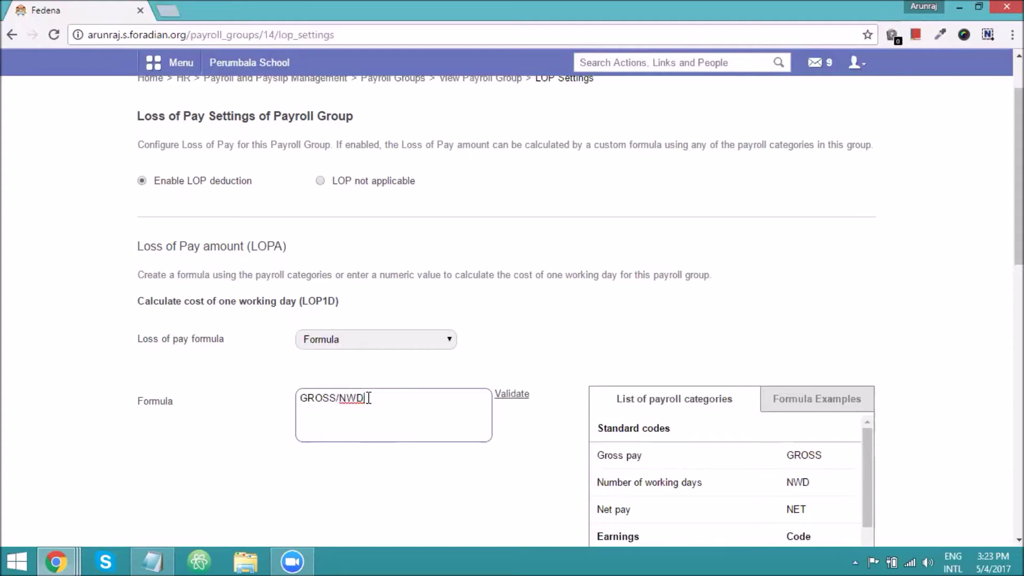
{"action": "scroll", "coordinate": [368, 398], "scroll_direction": "down", "scroll_amount": 3}
{"action": "scroll", "coordinate": [420, 361], "scroll_direction": "down", "scroll_amount": 3}
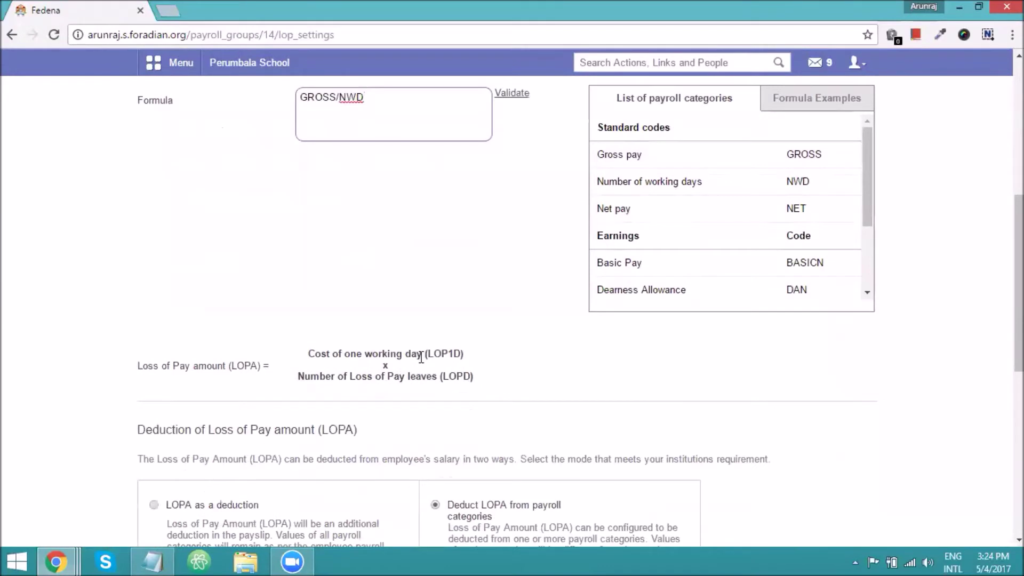
{"action": "left_click", "coordinate": [484, 384]}
{"action": "left_click_drag", "start_coordinate": [484, 384], "coordinate": [468, 376]}
{"action": "left_click", "coordinate": [471, 379]}
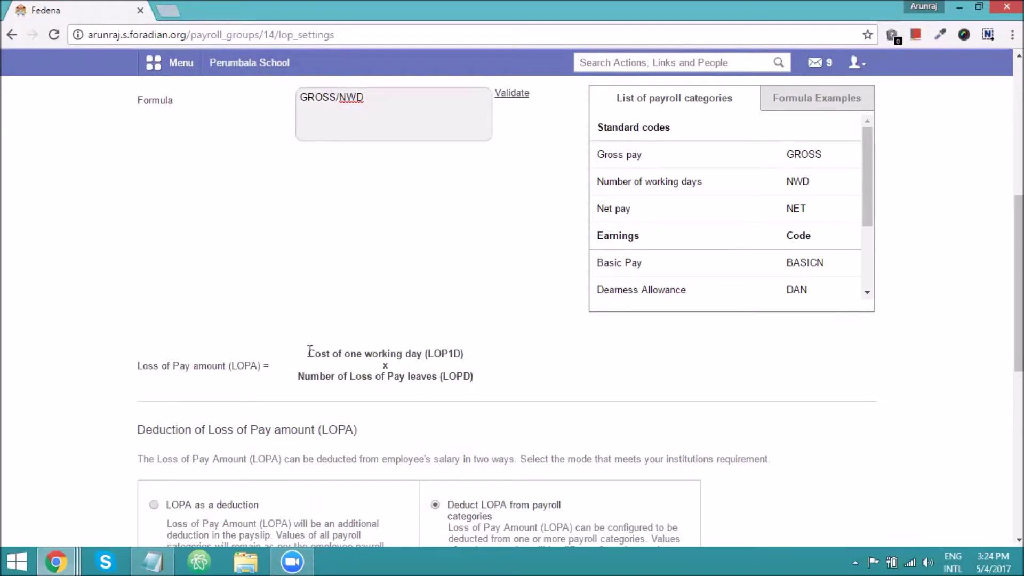
Review the LOPD, LOP1D and LOPA terms, then select 'LOPA as a deduction'.
{"action": "scroll", "coordinate": [309, 351], "scroll_direction": "up", "scroll_amount": 3}
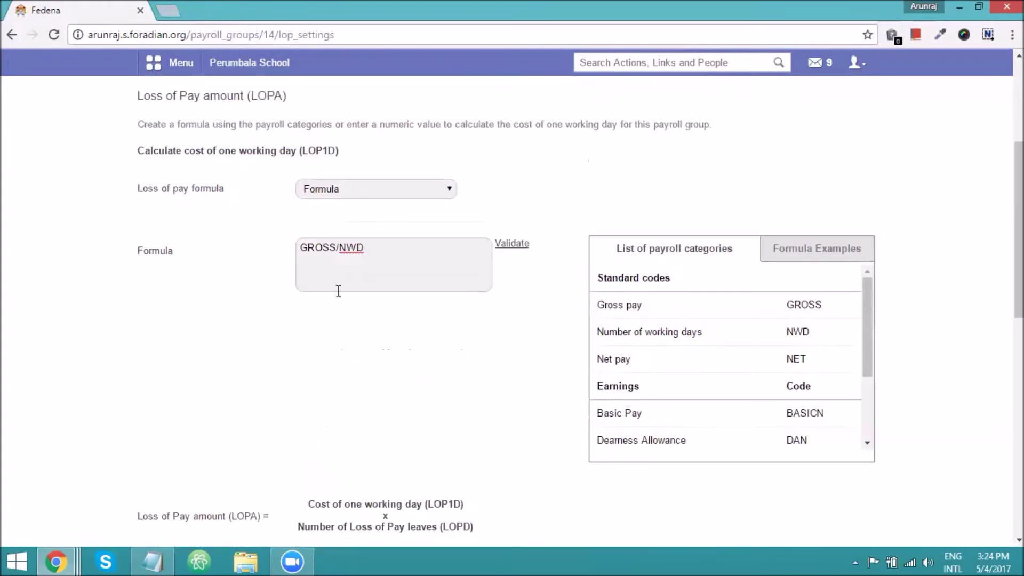
{"action": "left_click", "coordinate": [358, 273]}
{"action": "scroll", "coordinate": [456, 487], "scroll_direction": "down", "scroll_amount": 2}
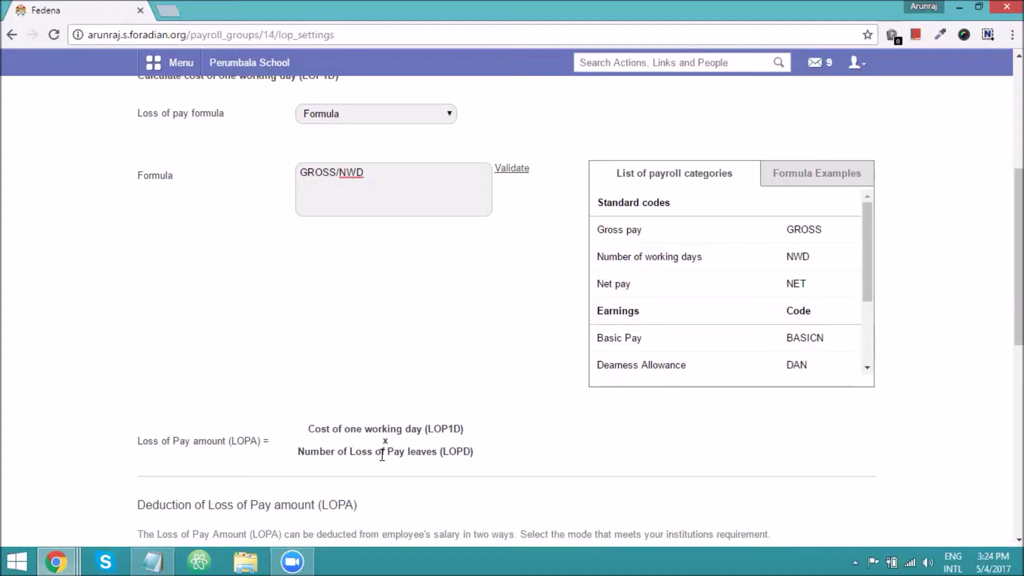
{"action": "left_click_drag", "start_coordinate": [442, 451], "coordinate": [469, 451]}
{"action": "left_click_drag", "start_coordinate": [427, 429], "coordinate": [459, 429]}
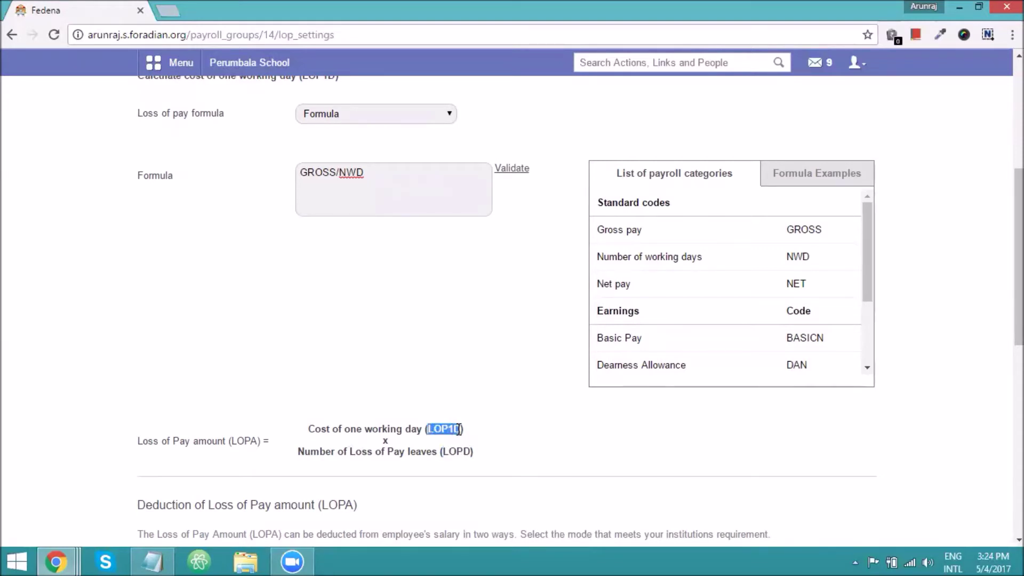
{"action": "left_click", "coordinate": [257, 444]}
{"action": "left_click_drag", "start_coordinate": [257, 443], "coordinate": [234, 445]}
{"action": "scroll", "coordinate": [251, 438], "scroll_direction": "down", "scroll_amount": 1}
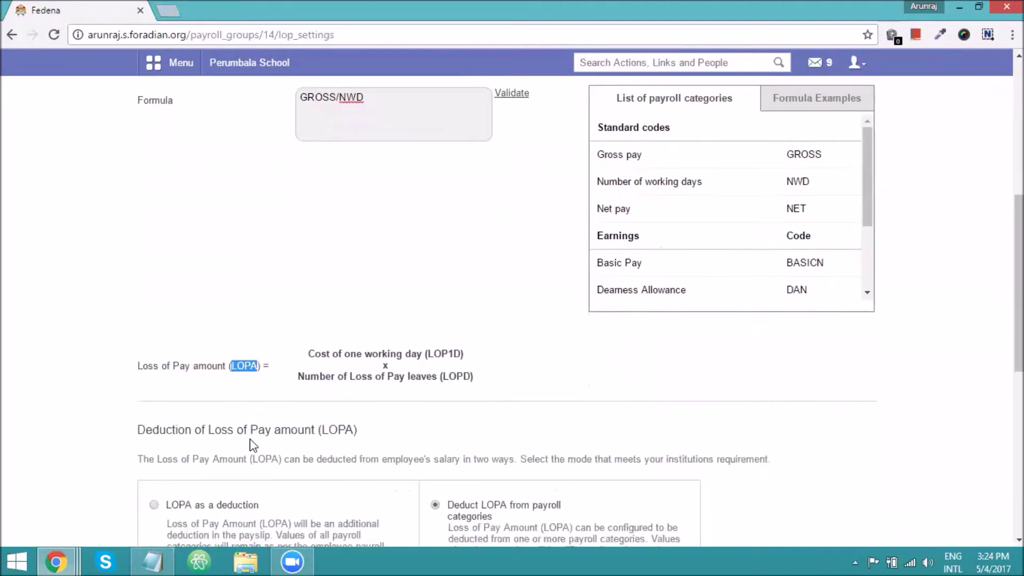
{"action": "left_click", "coordinate": [262, 408]}
{"action": "scroll", "coordinate": [261, 408], "scroll_direction": "down", "scroll_amount": 2}
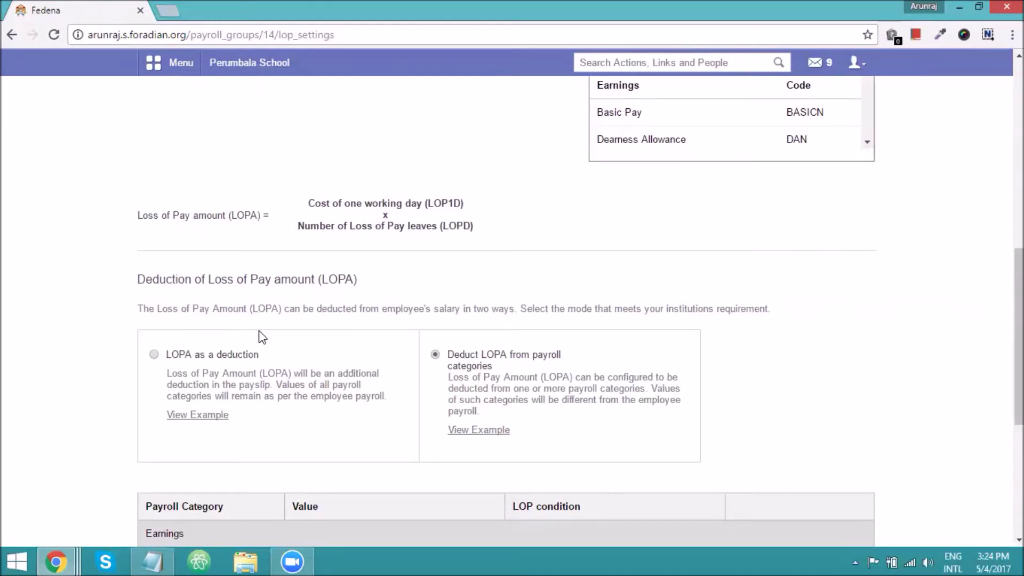
{"action": "left_click", "coordinate": [203, 361]}
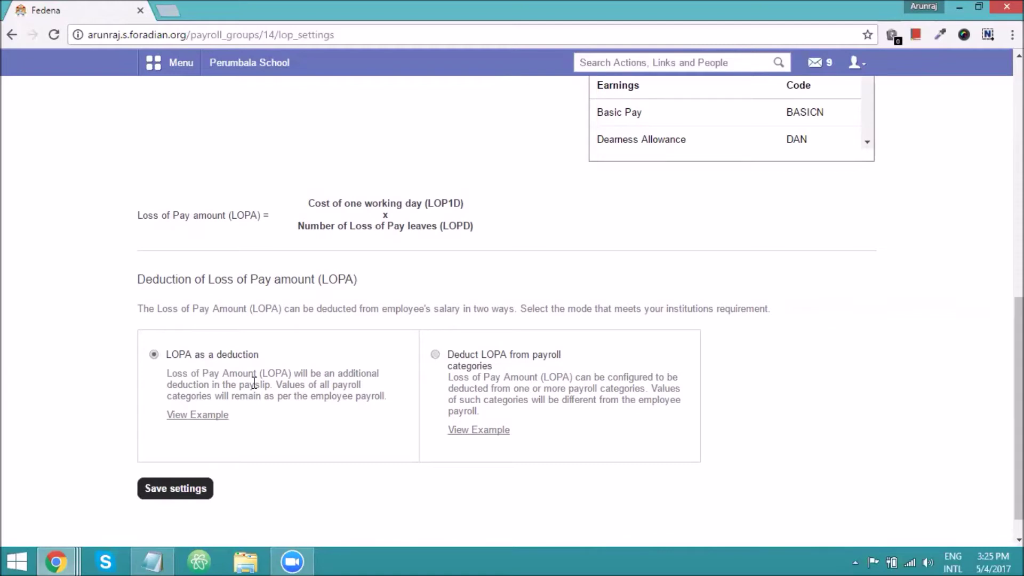
{"action": "left_click", "coordinate": [202, 416]}
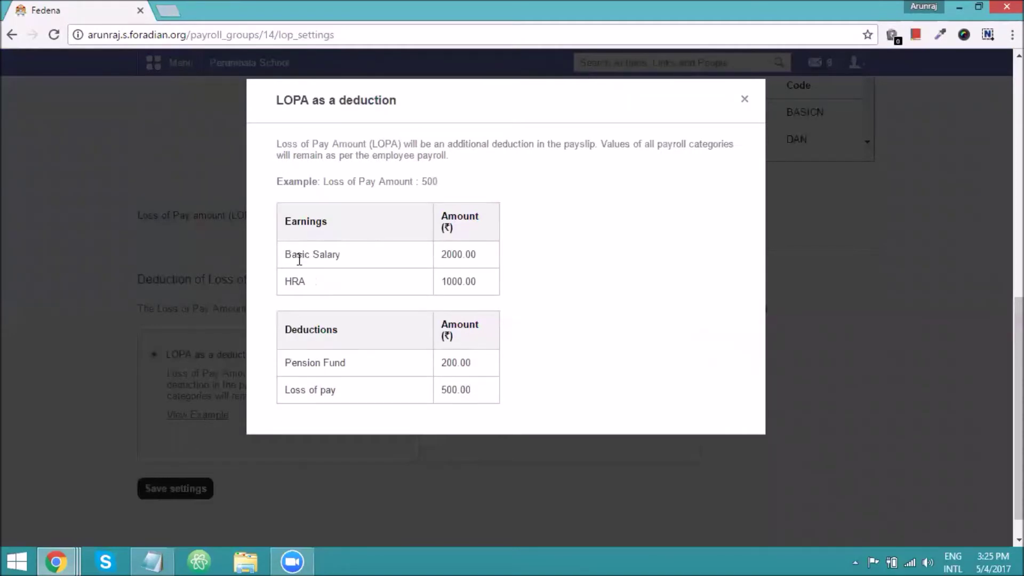
{"action": "left_click_drag", "start_coordinate": [323, 181], "coordinate": [436, 181]}
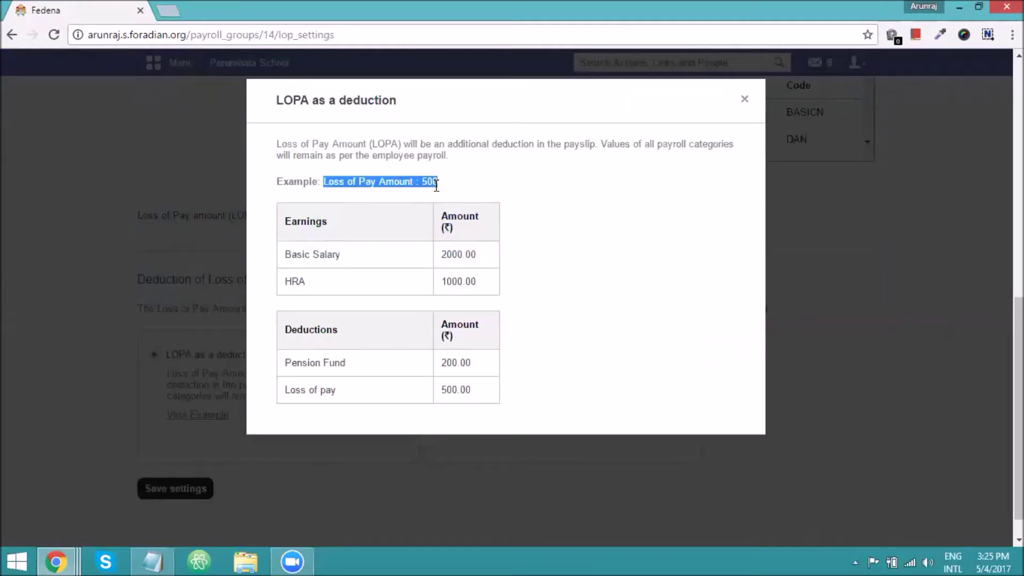
{"action": "left_click_drag", "start_coordinate": [441, 255], "coordinate": [471, 254]}
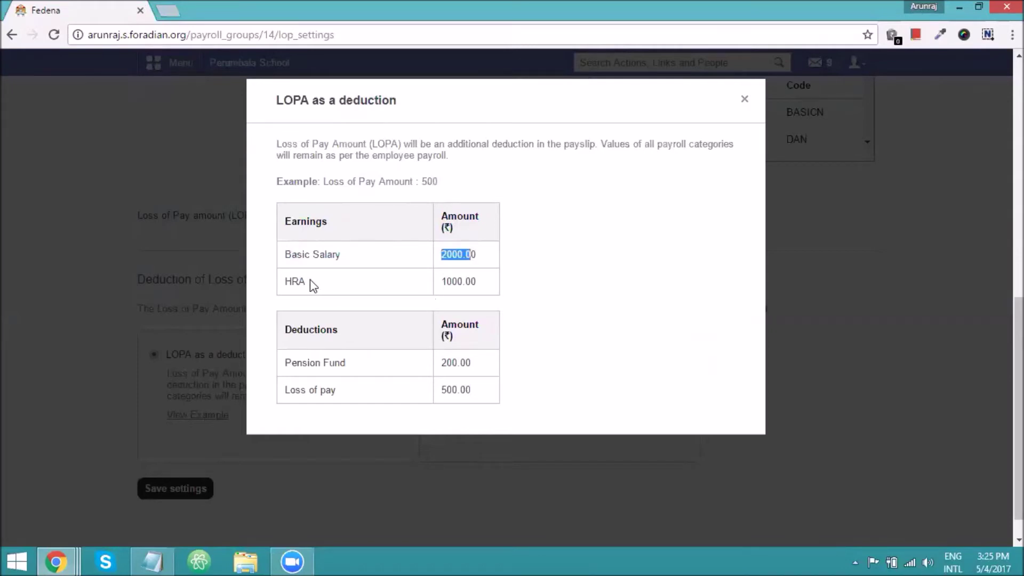
{"action": "left_click", "coordinate": [442, 287]}
{"action": "left_click_drag", "start_coordinate": [440, 282], "coordinate": [452, 281]}
{"action": "left_click_drag", "start_coordinate": [287, 389], "coordinate": [338, 392]}
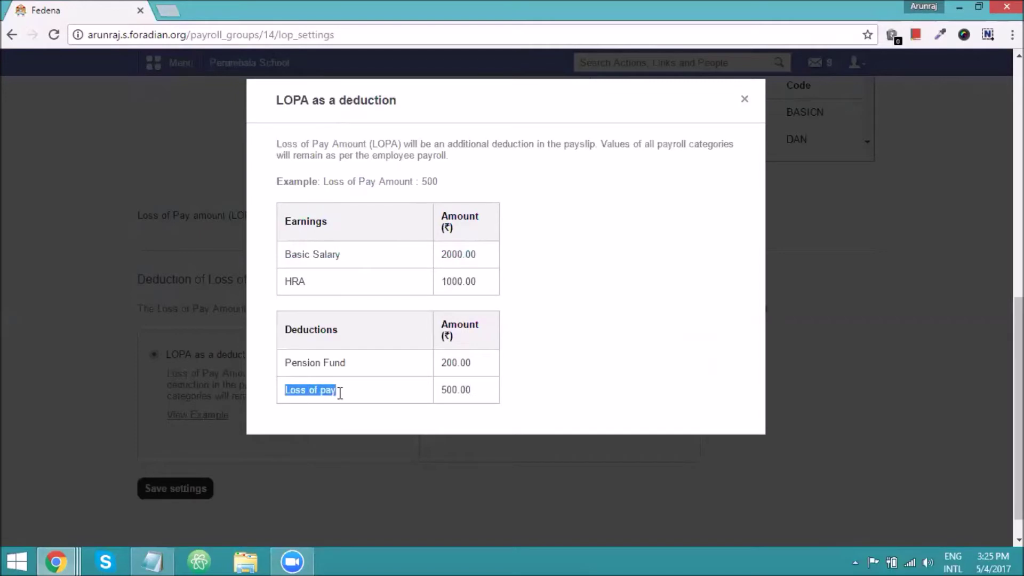
{"action": "left_click_drag", "start_coordinate": [440, 392], "coordinate": [480, 397]}
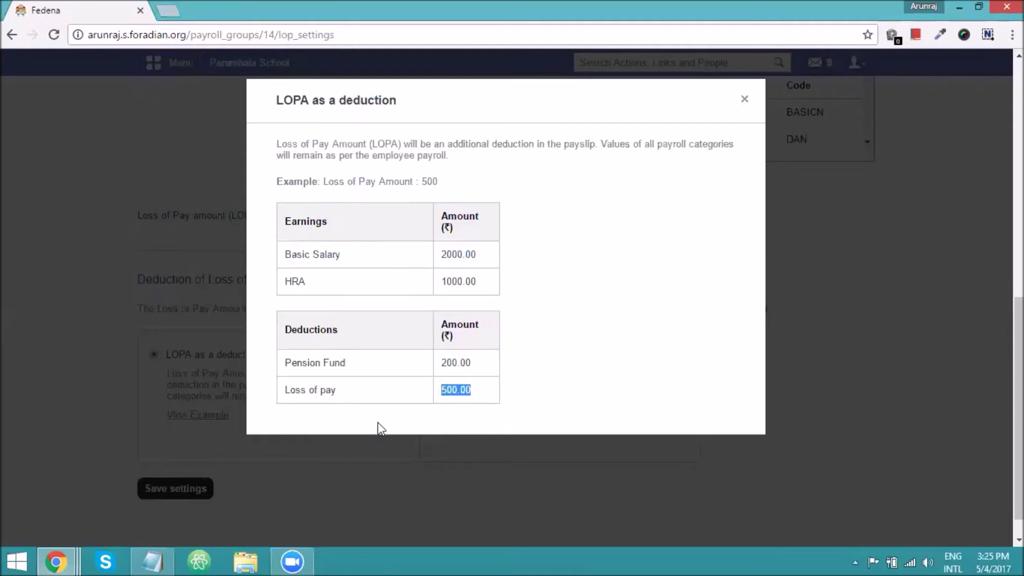
{"action": "left_click", "coordinate": [212, 389]}
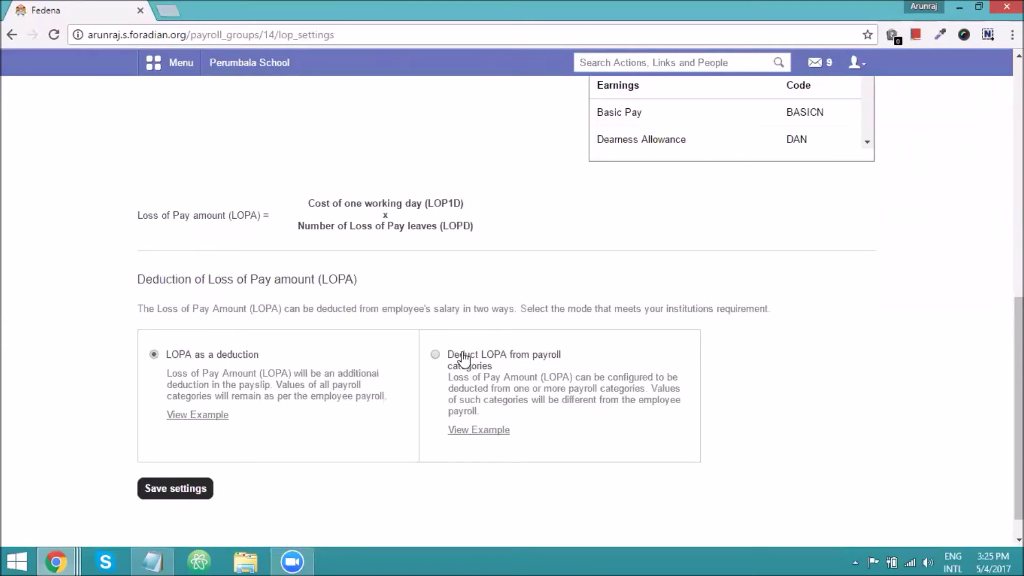
Choose 'Deduct LOPA from payroll categories' and remove Basic Pay's BASICN-LOPA condition.
{"action": "left_click", "coordinate": [465, 360]}
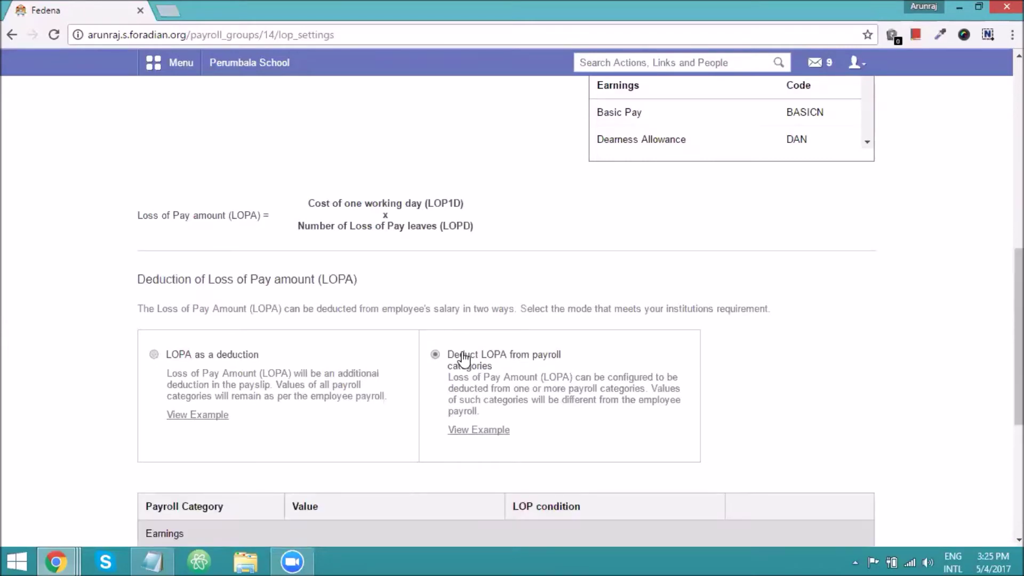
{"action": "scroll", "coordinate": [464, 356], "scroll_direction": "down", "scroll_amount": 6}
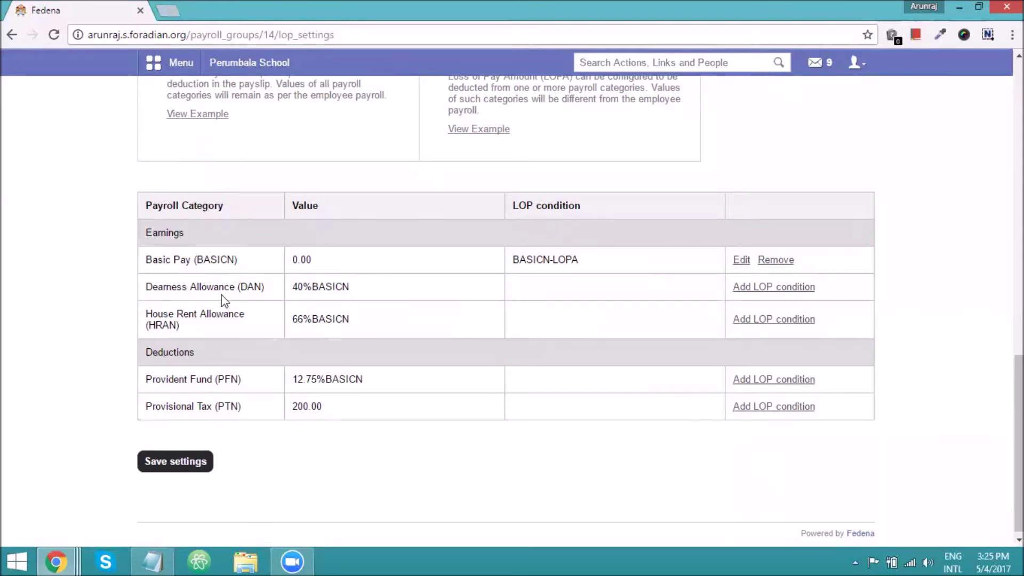
{"action": "left_click_drag", "start_coordinate": [193, 262], "coordinate": [144, 261]}
{"action": "left_click", "coordinate": [775, 260]}
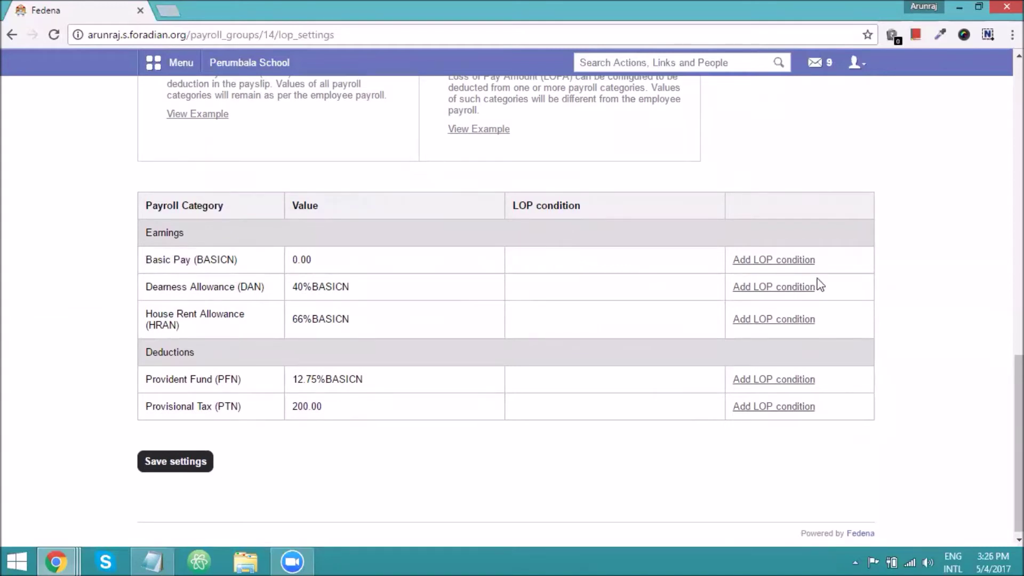
{"action": "left_click", "coordinate": [781, 260]}
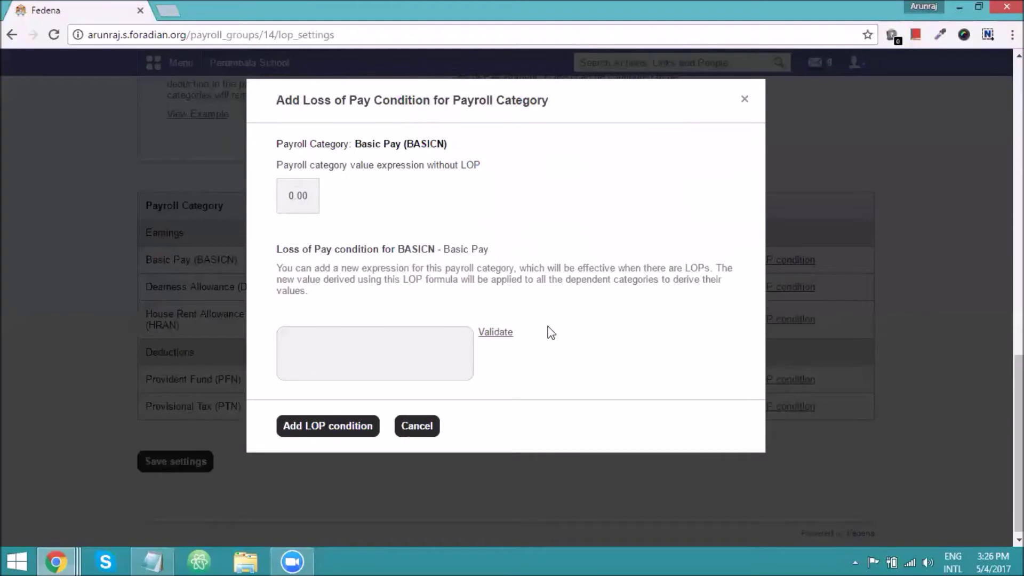
Add BASICN-LOPA as Basic Pay's LOP condition and save the LOP settings.
{"action": "left_click", "coordinate": [333, 343]}
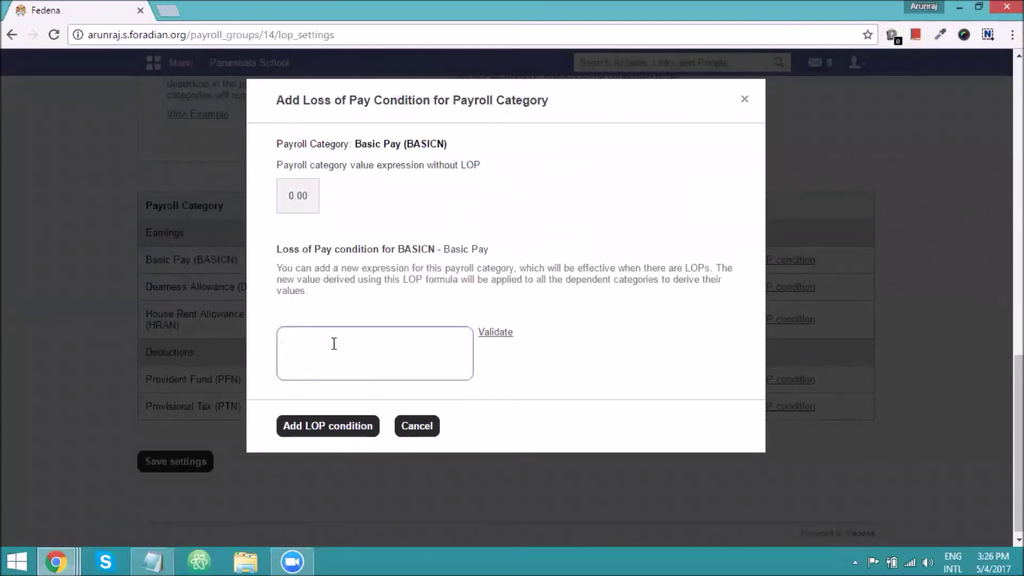
{"action": "type", "text": "BASICN"}
{"action": "left_click", "coordinate": [338, 333]}
{"action": "type", "text": "-LOPA"}
{"action": "left_click_drag", "start_coordinate": [323, 337], "coordinate": [280, 337]}
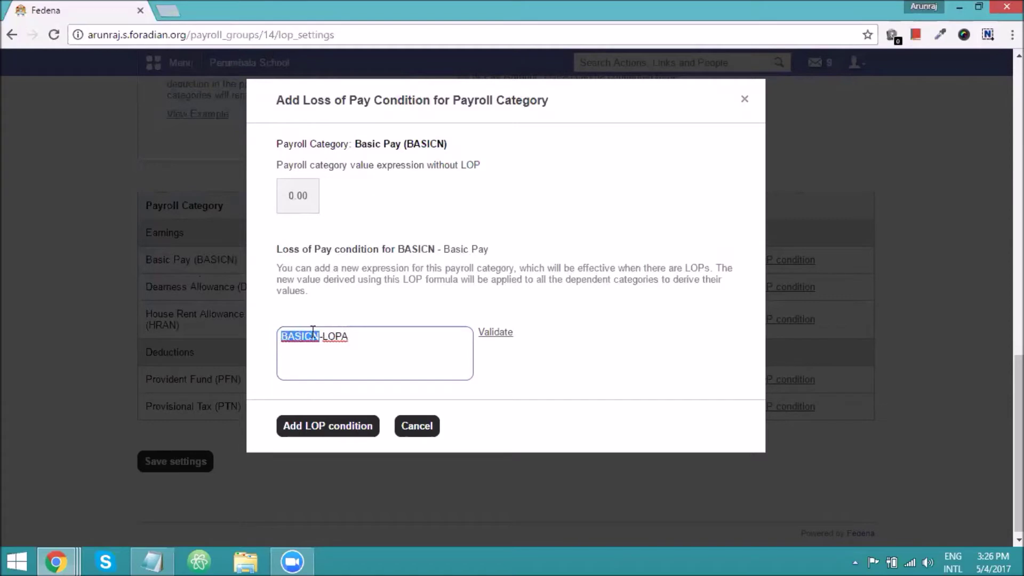
{"action": "left_click", "coordinate": [327, 426]}
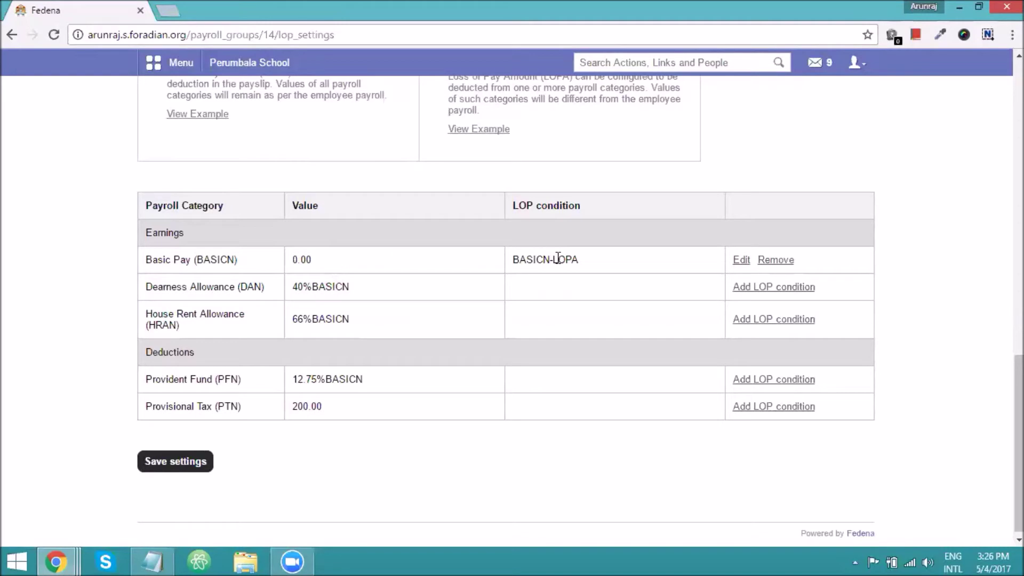
{"action": "left_click", "coordinate": [196, 468]}
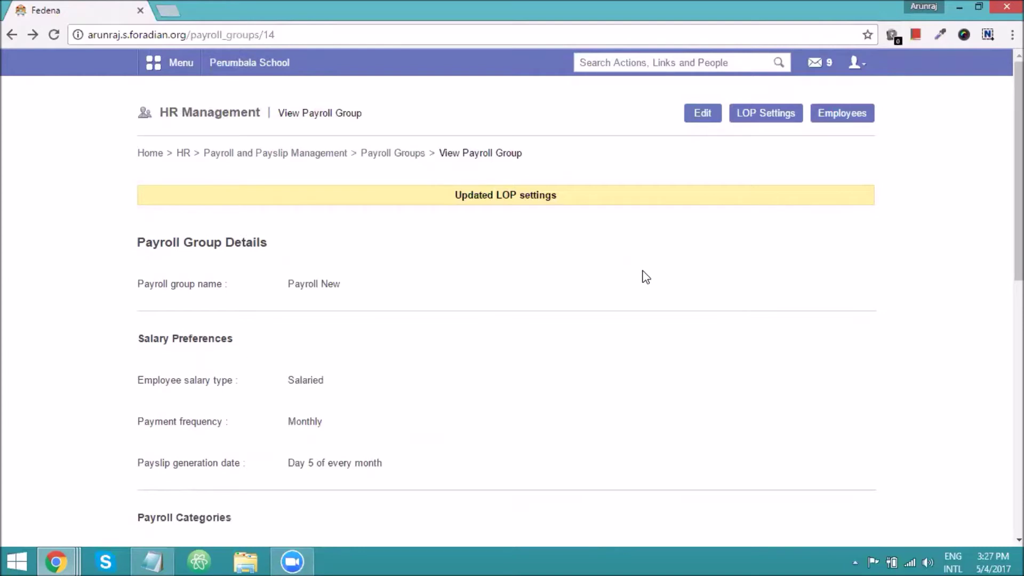
Go from Human Resource leave management to the Attendance Register and load the Commerce department.
{"action": "left_click", "coordinate": [182, 75]}
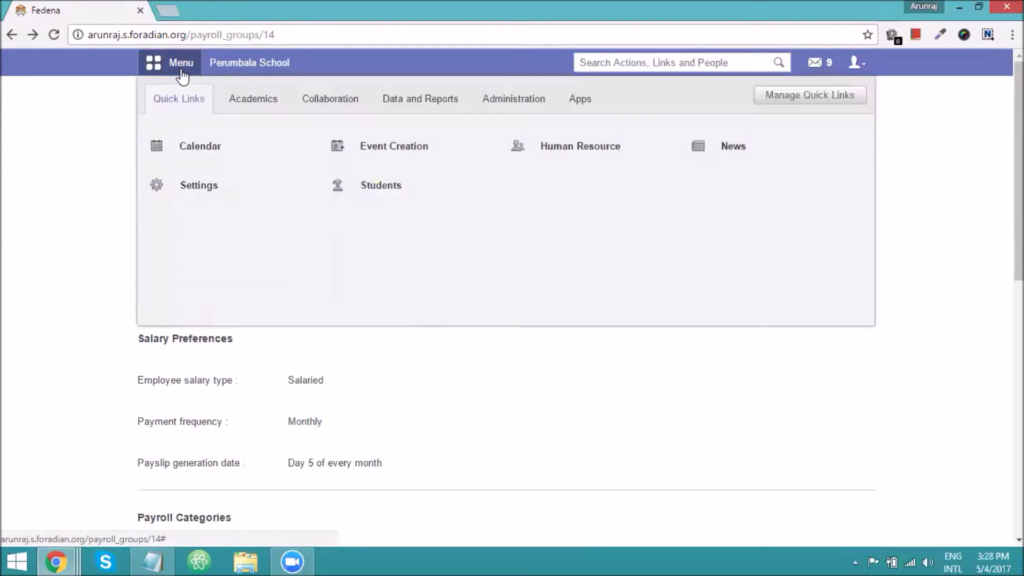
{"action": "left_click", "coordinate": [516, 109]}
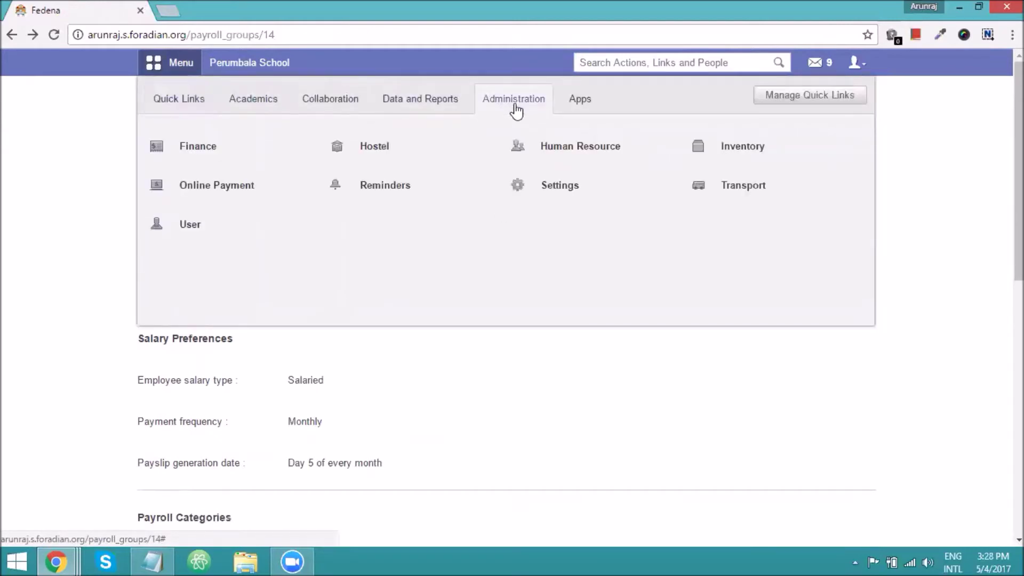
{"action": "left_click", "coordinate": [568, 150]}
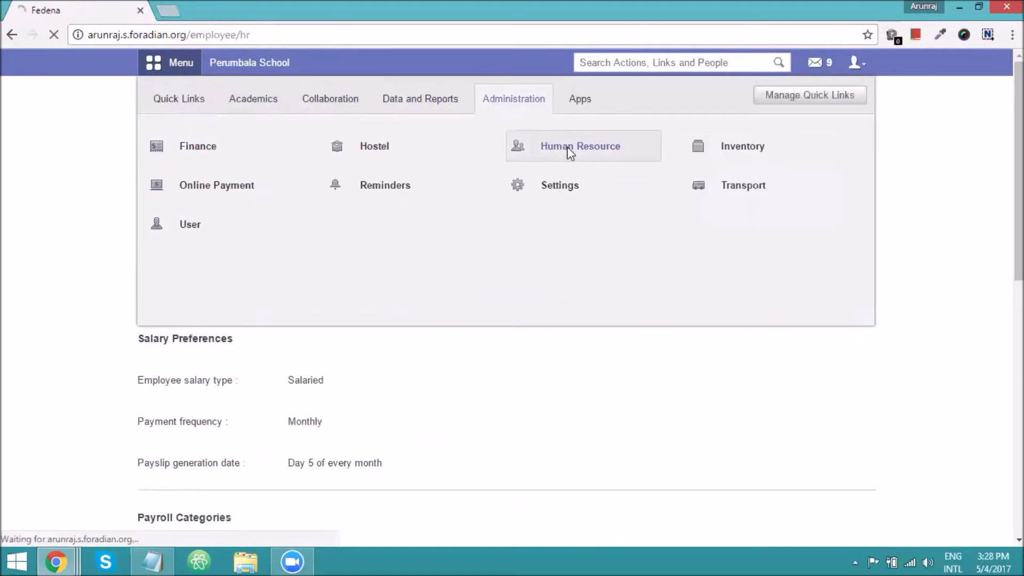
{"action": "left_click", "coordinate": [383, 358]}
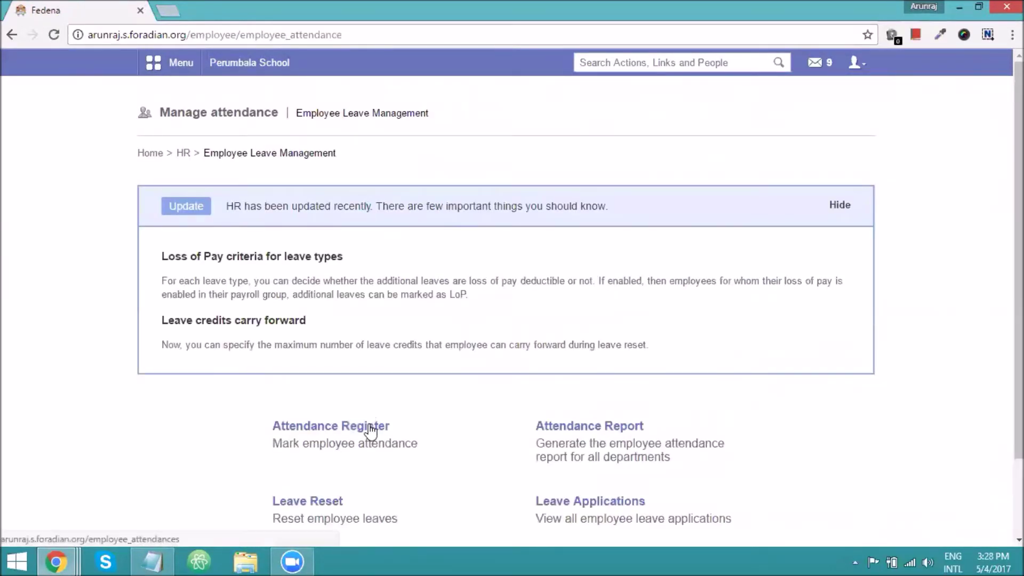
{"action": "left_click", "coordinate": [370, 431]}
{"action": "left_click", "coordinate": [368, 201]}
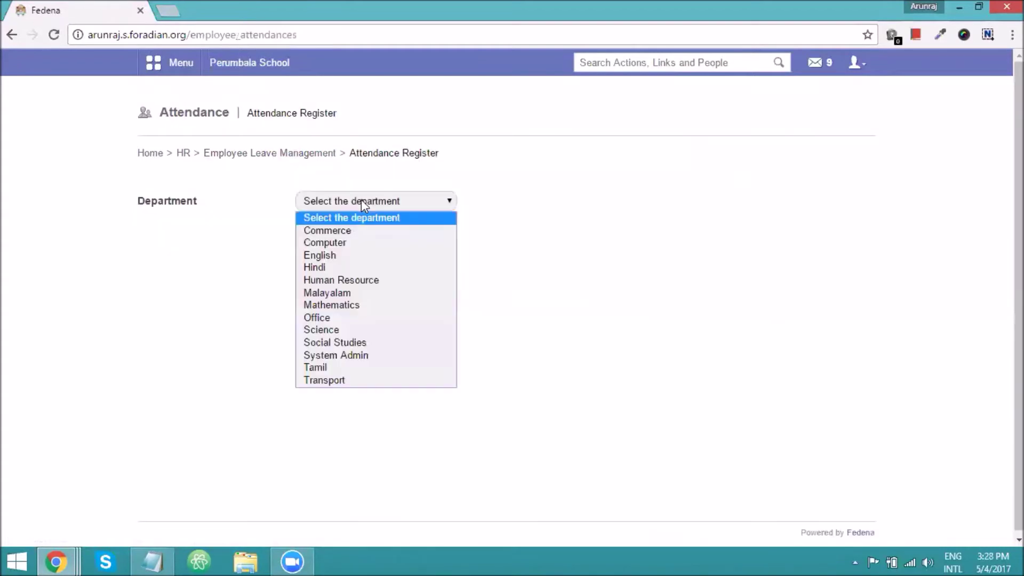
{"action": "left_click", "coordinate": [351, 239]}
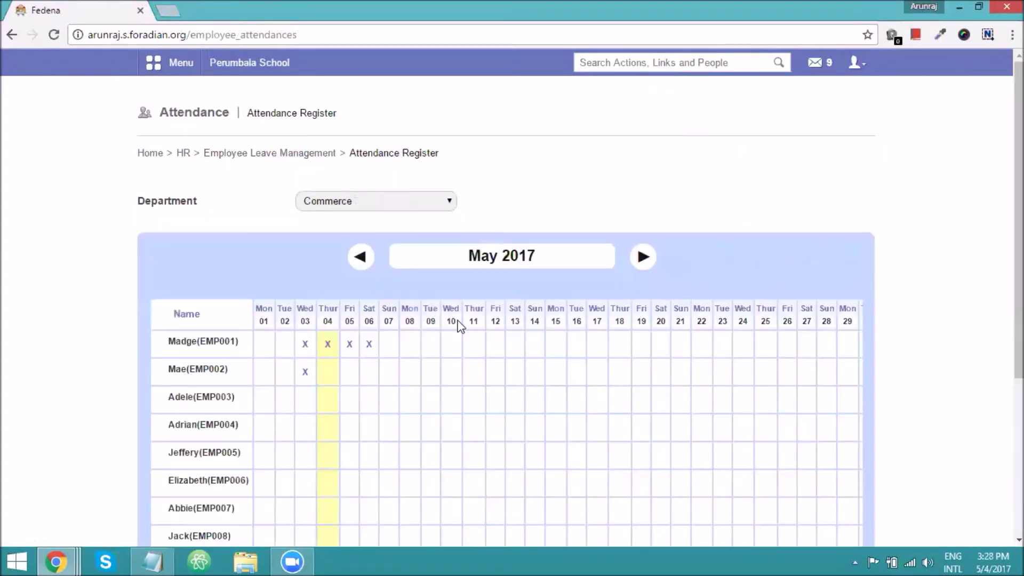
{"action": "scroll", "coordinate": [448, 317], "scroll_direction": "down", "scroll_amount": 2}
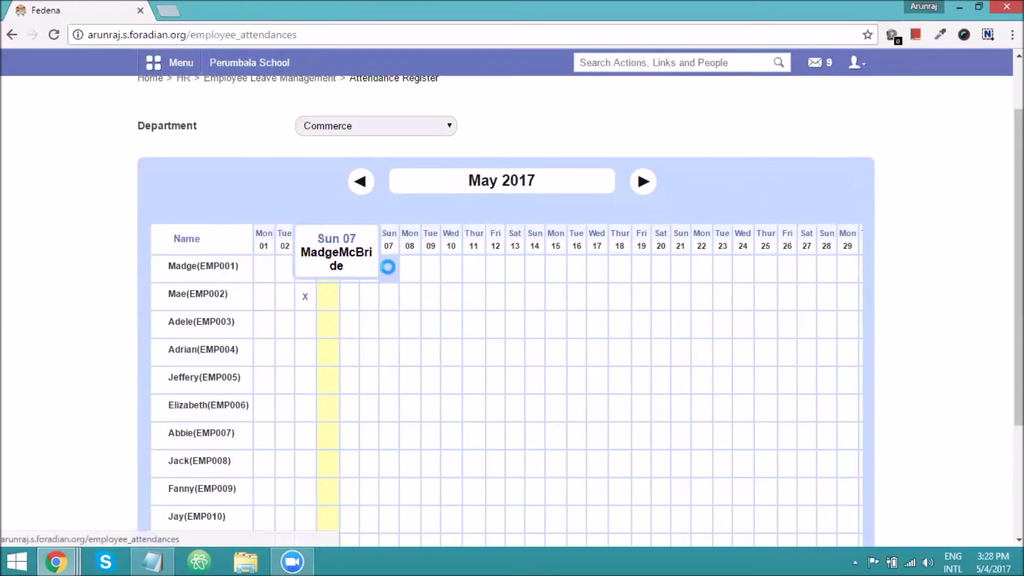
Set the first Commerce employee's 7 May 2017 cell to Casual Leave, kept as deductible LOP.
{"action": "left_click", "coordinate": [389, 275]}
{"action": "left_click", "coordinate": [488, 228]}
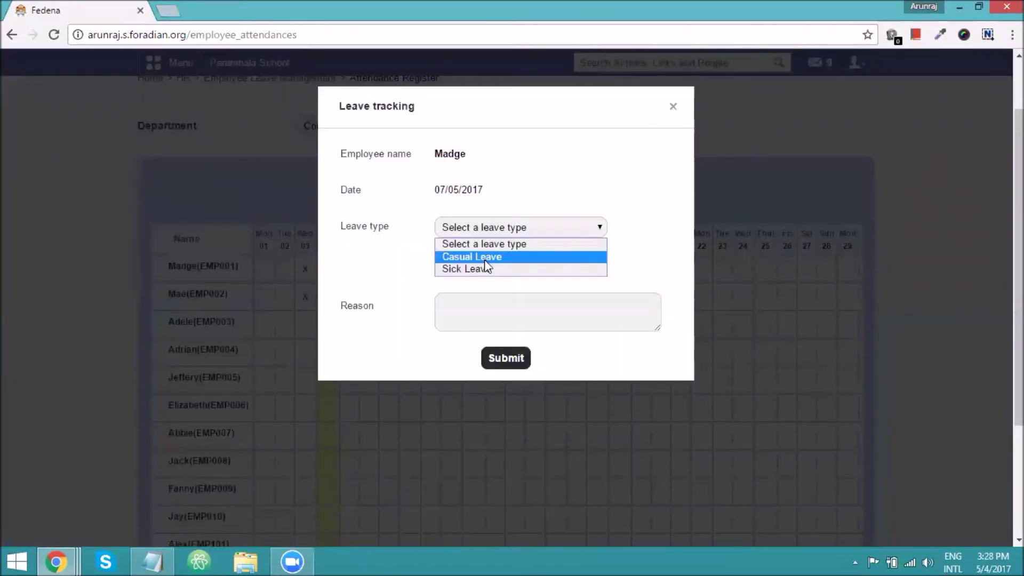
{"action": "left_click", "coordinate": [485, 259]}
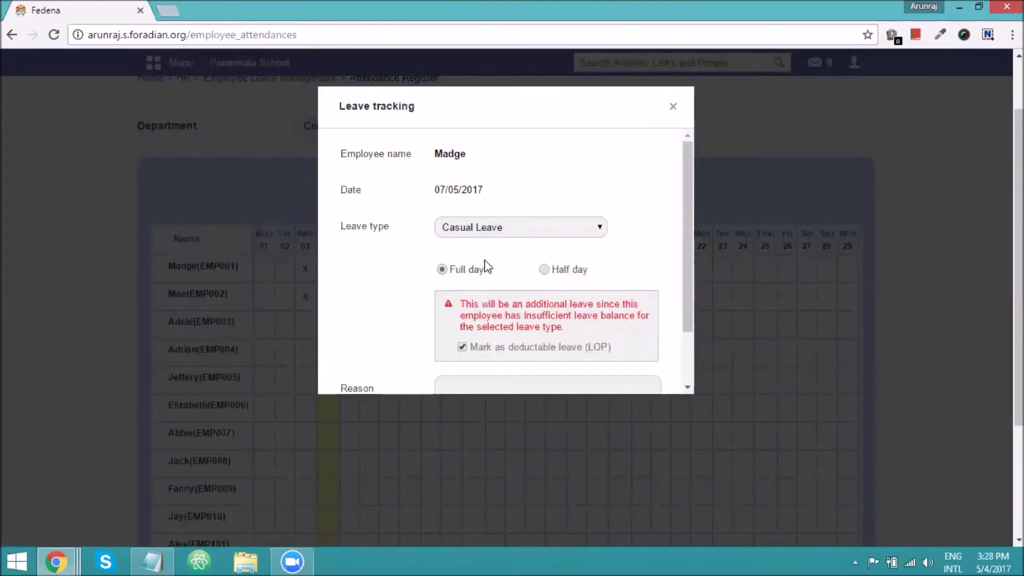
{"action": "scroll", "coordinate": [485, 264], "scroll_direction": "down", "scroll_amount": 2}
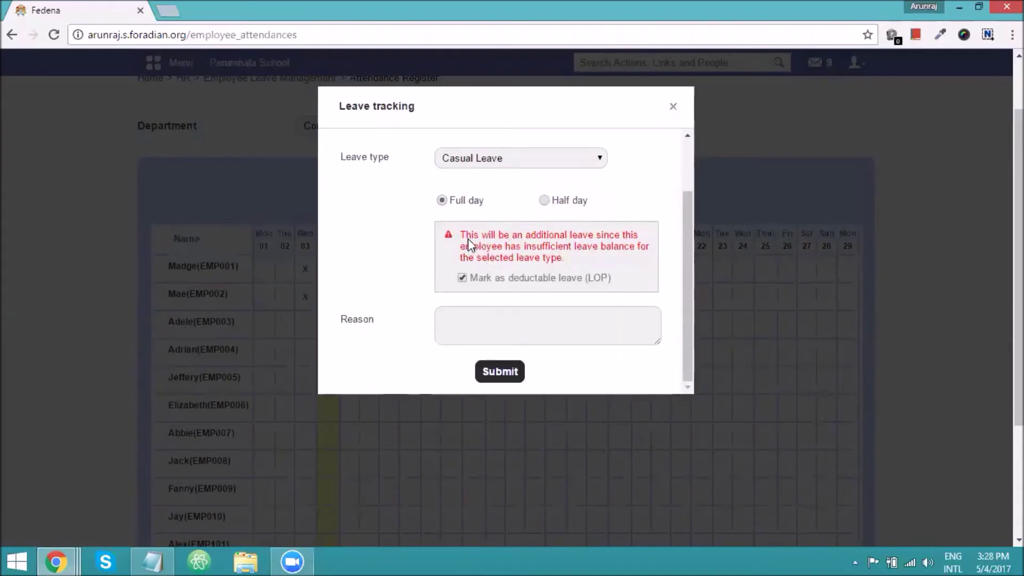
{"action": "left_click_drag", "start_coordinate": [462, 237], "coordinate": [613, 243]}
{"action": "left_click", "coordinate": [601, 264]}
{"action": "left_click", "coordinate": [462, 277]}
{"action": "left_click", "coordinate": [462, 277]}
Enter the reason 'unwell', then submit and confirm the leave.
{"action": "left_click", "coordinate": [477, 319]}
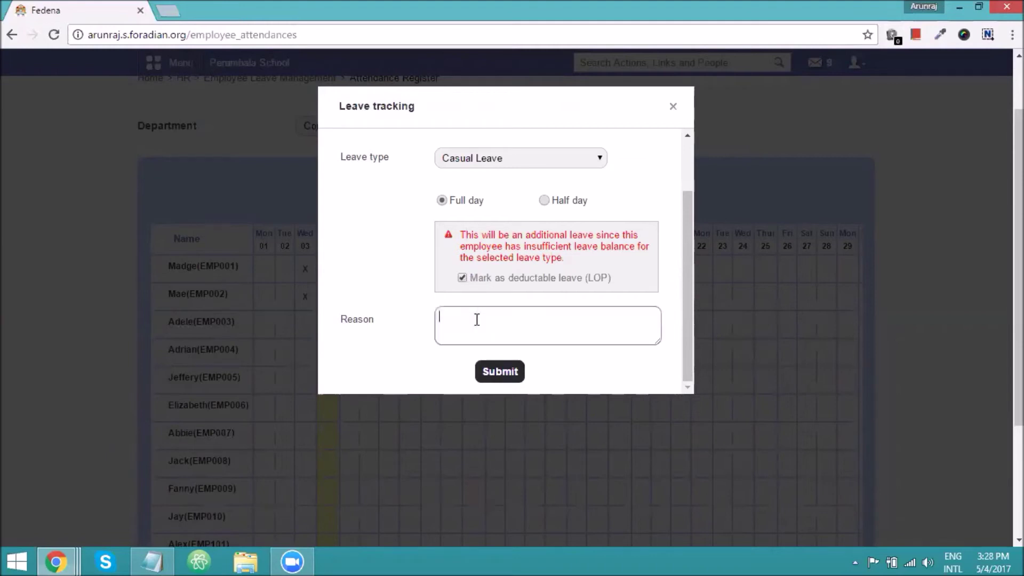
{"action": "type", "text": "unwell"}
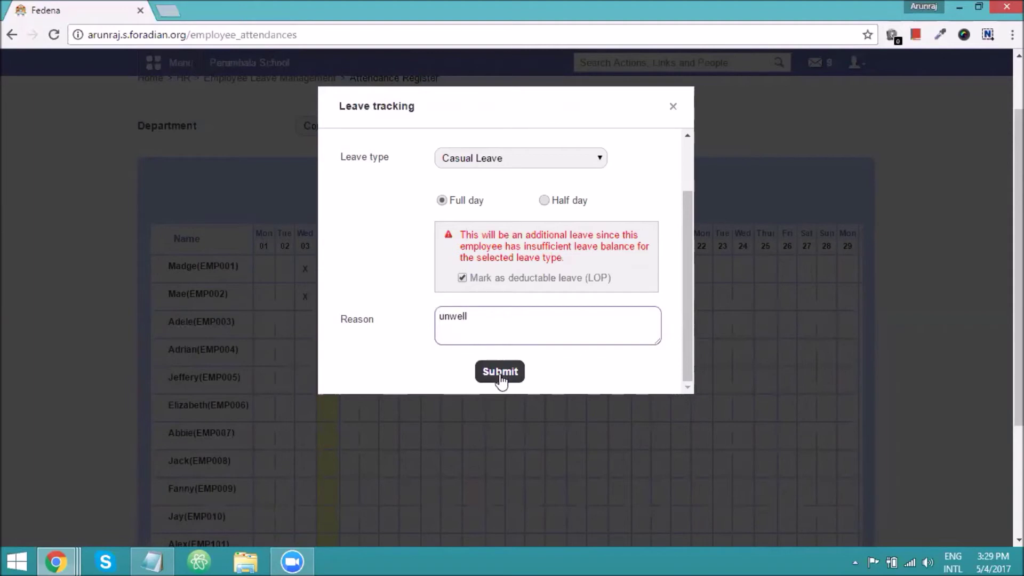
{"action": "left_click", "coordinate": [501, 376]}
{"action": "left_click", "coordinate": [594, 121]}
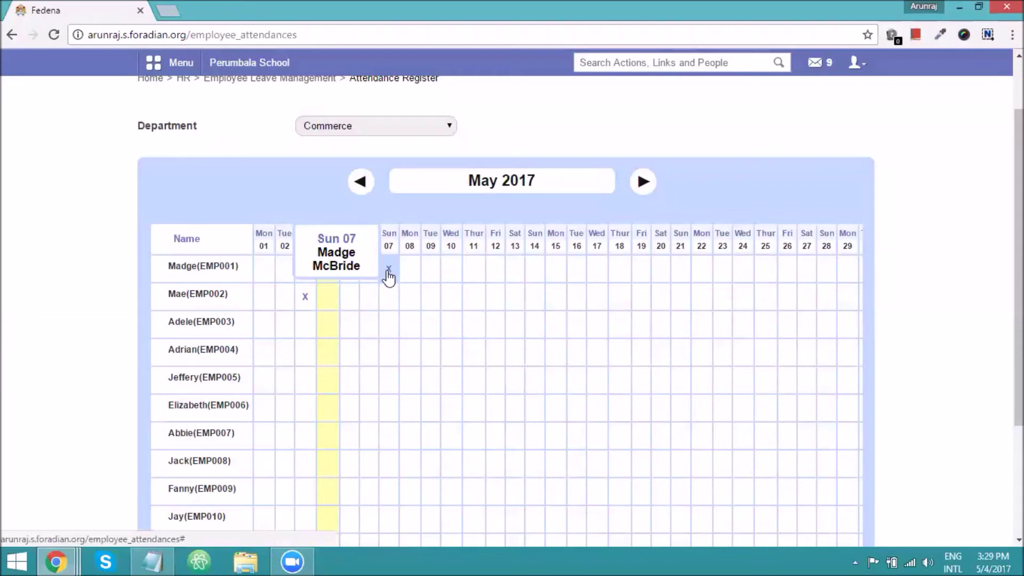
{"action": "scroll", "coordinate": [388, 276], "scroll_direction": "up", "scroll_amount": 2}
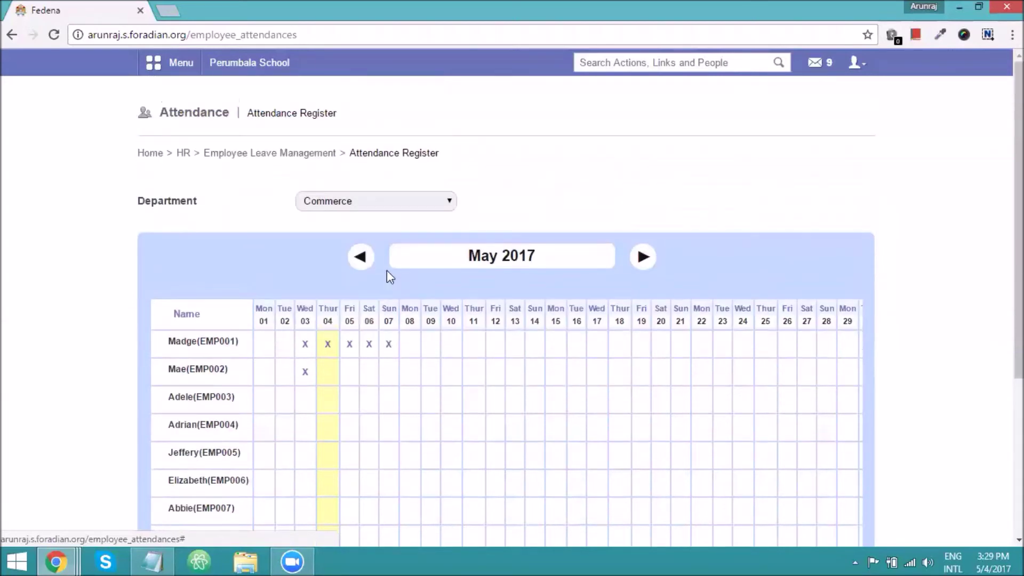
Open the Attendance Report and check the employee's 5 total, 3 additional and 3 loss-of-pay leaves.
{"action": "left_click", "coordinate": [285, 156]}
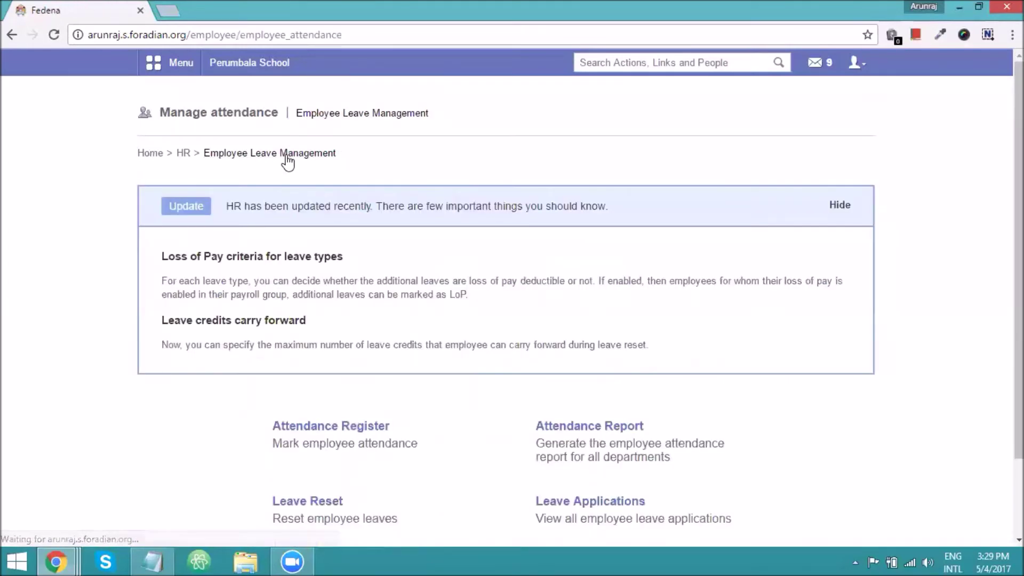
{"action": "left_click", "coordinate": [564, 427]}
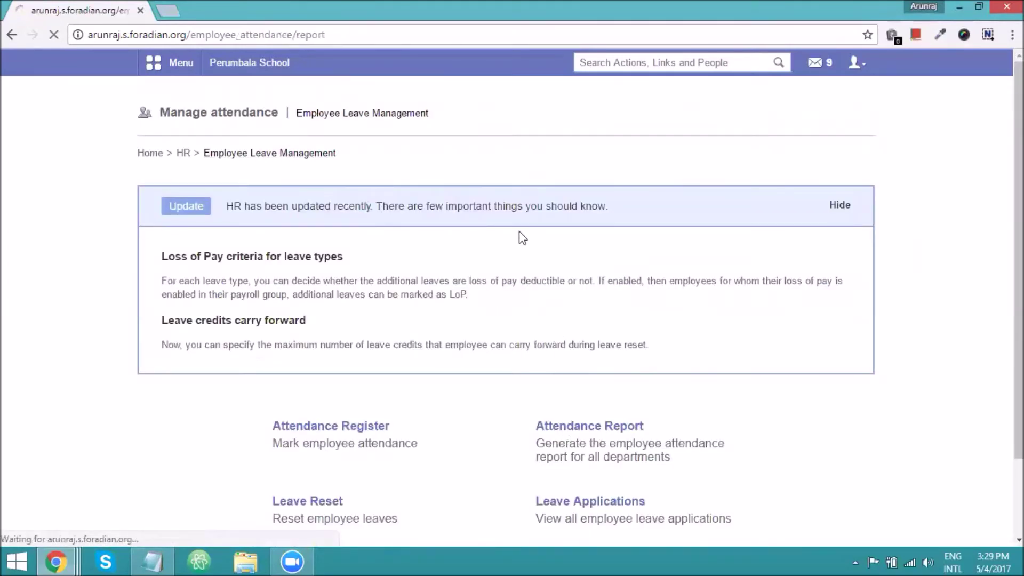
{"action": "scroll", "coordinate": [516, 238], "scroll_direction": "down", "scroll_amount": 1}
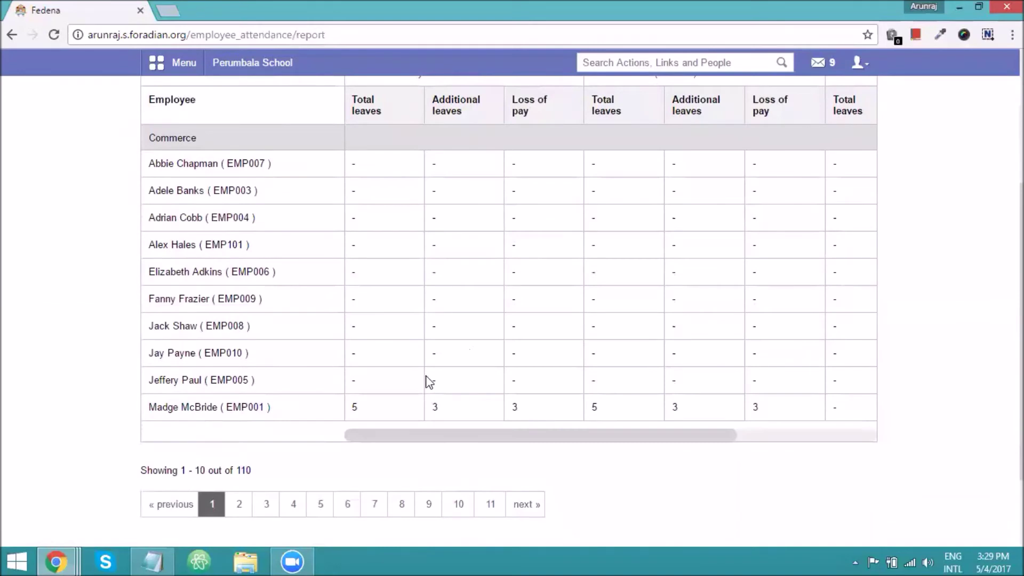
{"action": "double_click", "coordinate": [352, 407]}
{"action": "scroll", "coordinate": [351, 405], "scroll_direction": "up", "scroll_amount": 2}
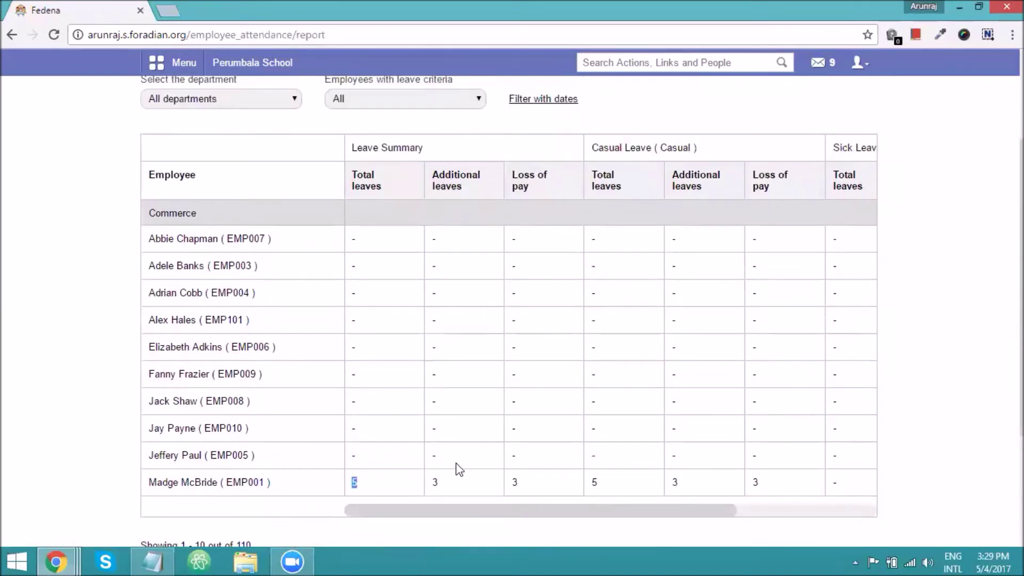
{"action": "double_click", "coordinate": [434, 481]}
{"action": "double_click", "coordinate": [505, 483]}
{"action": "scroll", "coordinate": [478, 398], "scroll_direction": "up", "scroll_amount": 3}
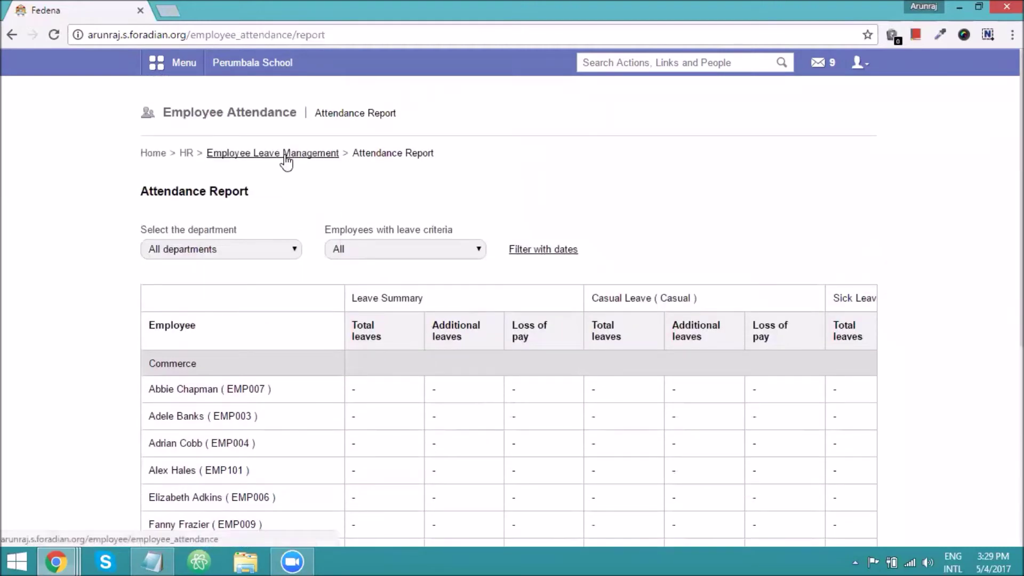
Open Payslips for Employees under Payroll and Payslip Management and search the employee's number.
{"action": "left_click", "coordinate": [186, 153]}
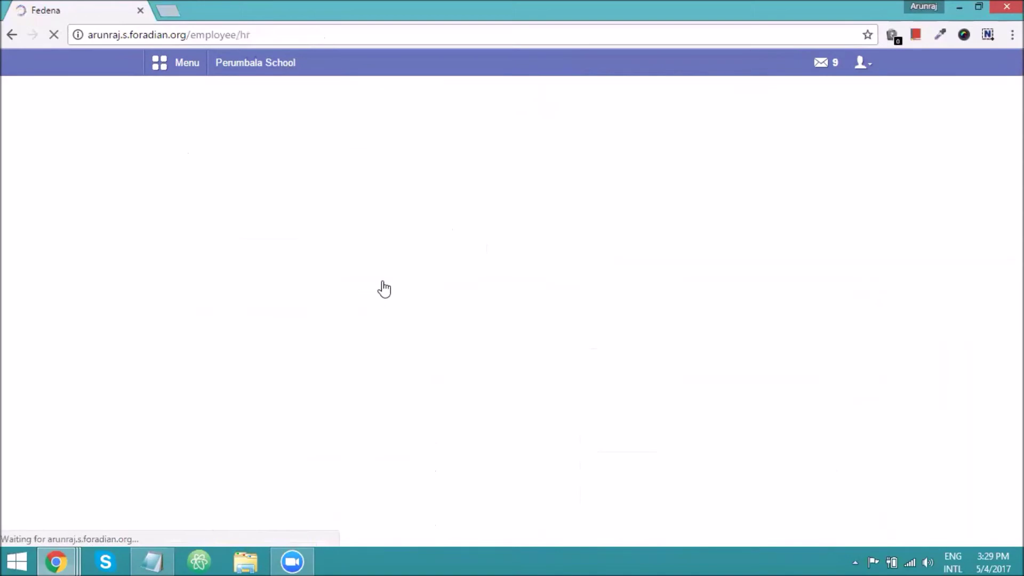
{"action": "left_click", "coordinate": [402, 430]}
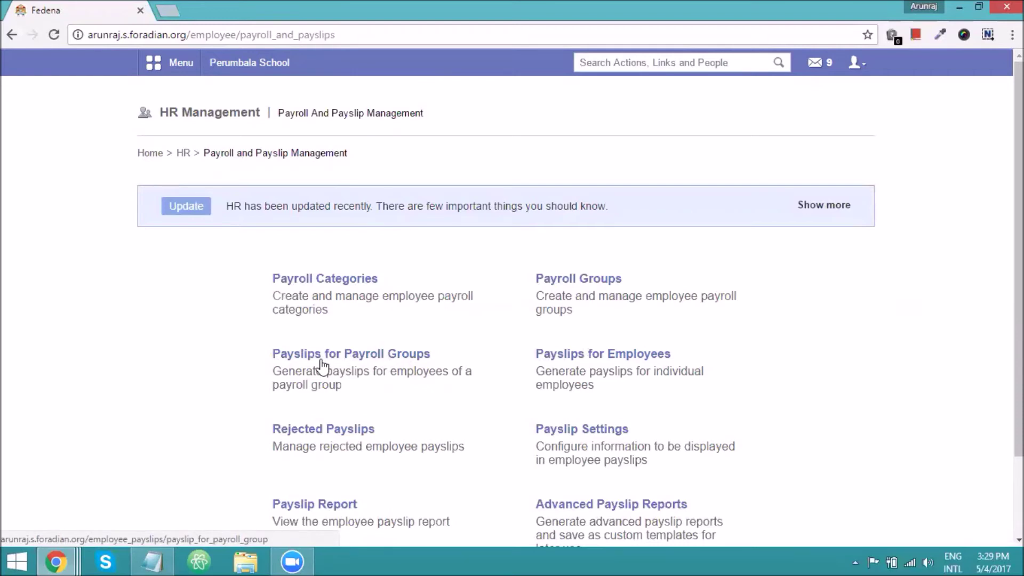
{"action": "left_click", "coordinate": [586, 354]}
{"action": "scroll", "coordinate": [745, 234], "scroll_direction": "down", "scroll_amount": 2}
{"action": "left_click", "coordinate": [739, 193]}
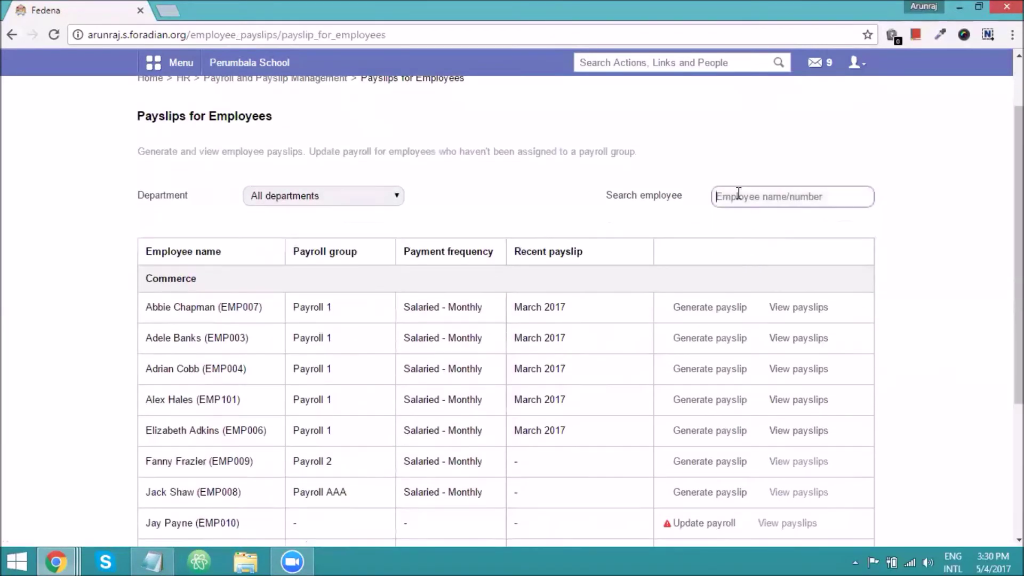
{"action": "type", "text": "emp001"}
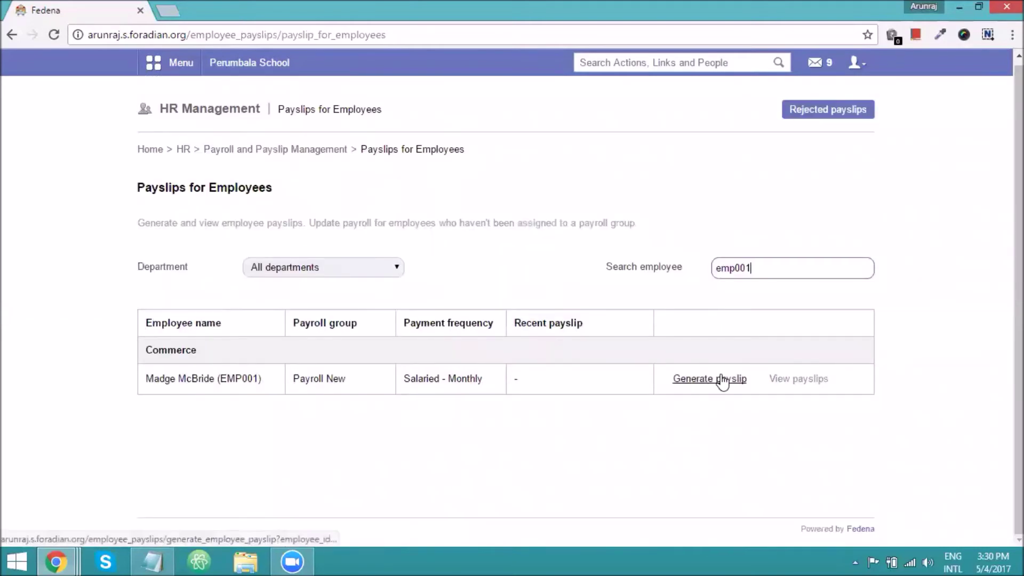
Start the May 2017 payslip and review the reduced 15880.01 Basic Pay and 3 LOP days.
{"action": "left_click", "coordinate": [723, 379]}
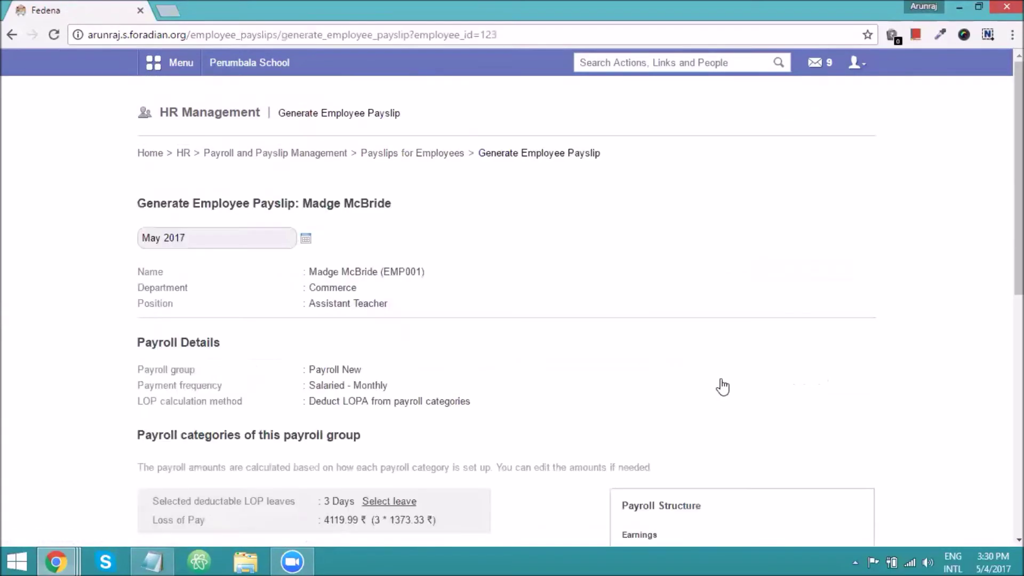
{"action": "scroll", "coordinate": [344, 361], "scroll_direction": "down", "scroll_amount": 1}
{"action": "scroll", "coordinate": [343, 361], "scroll_direction": "down", "scroll_amount": 3}
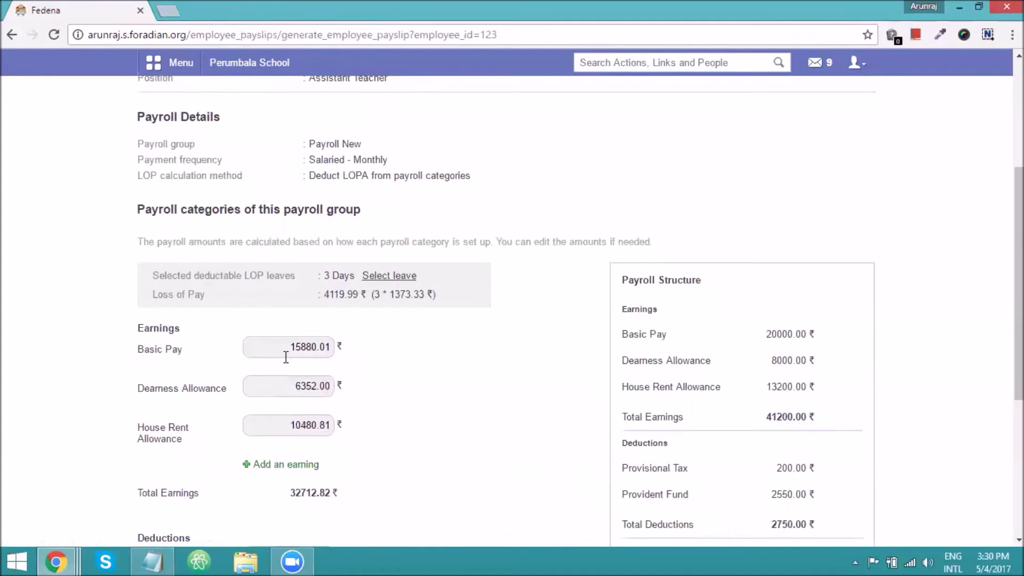
{"action": "left_click_drag", "start_coordinate": [290, 342], "coordinate": [331, 345]}
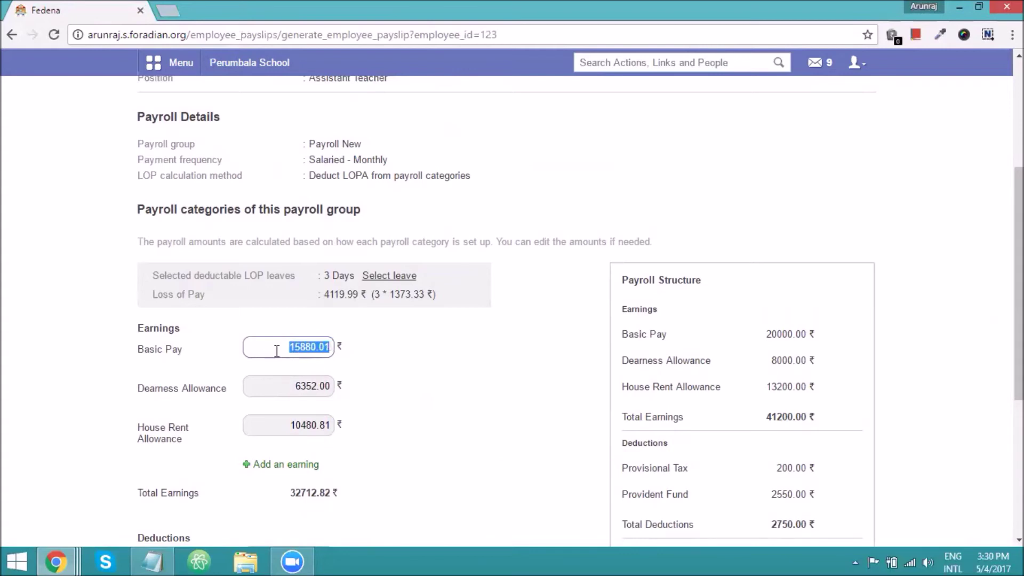
{"action": "scroll", "coordinate": [423, 350], "scroll_direction": "up", "scroll_amount": 1}
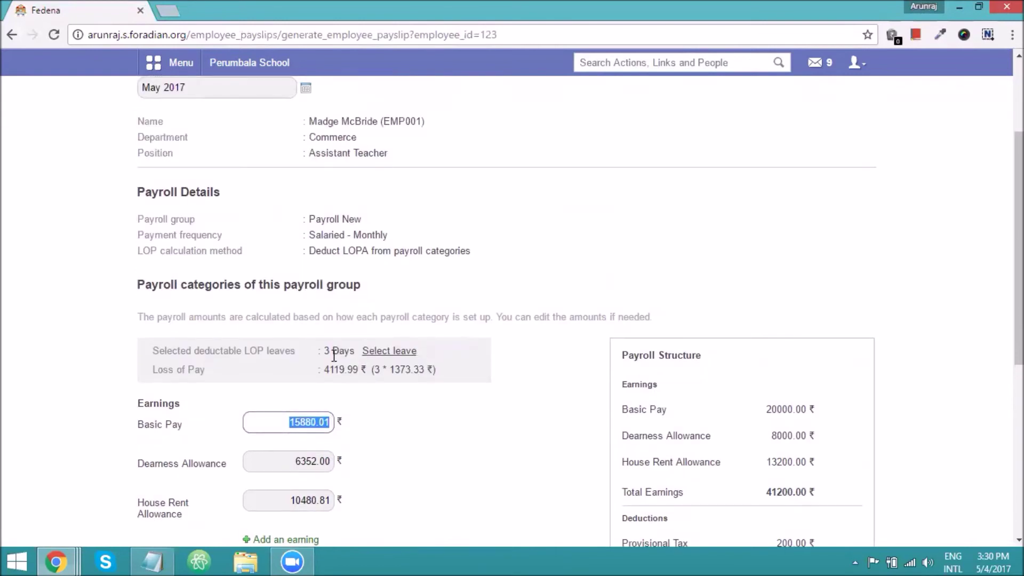
{"action": "left_click_drag", "start_coordinate": [323, 351], "coordinate": [352, 353]}
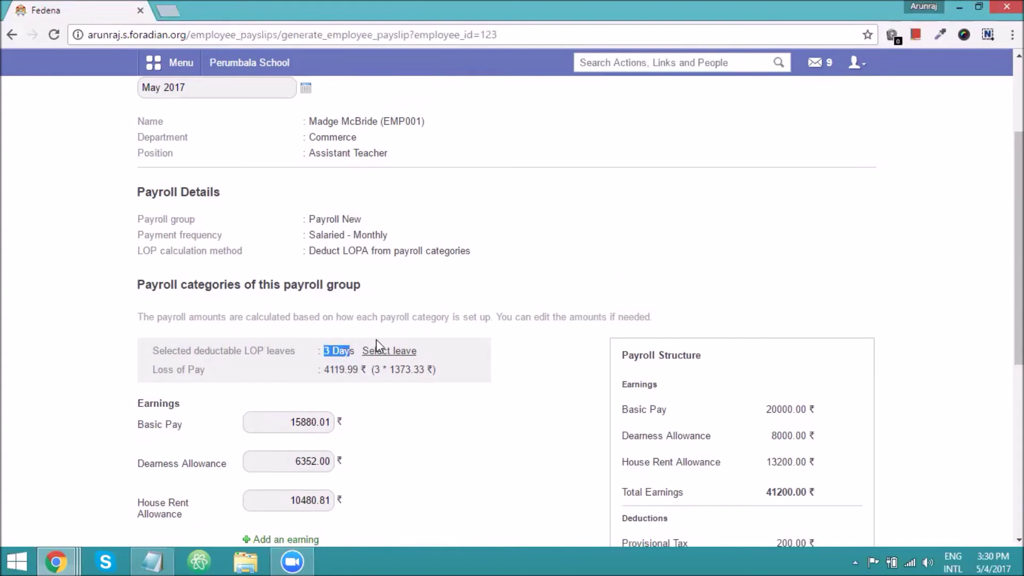
{"action": "left_click", "coordinate": [391, 350]}
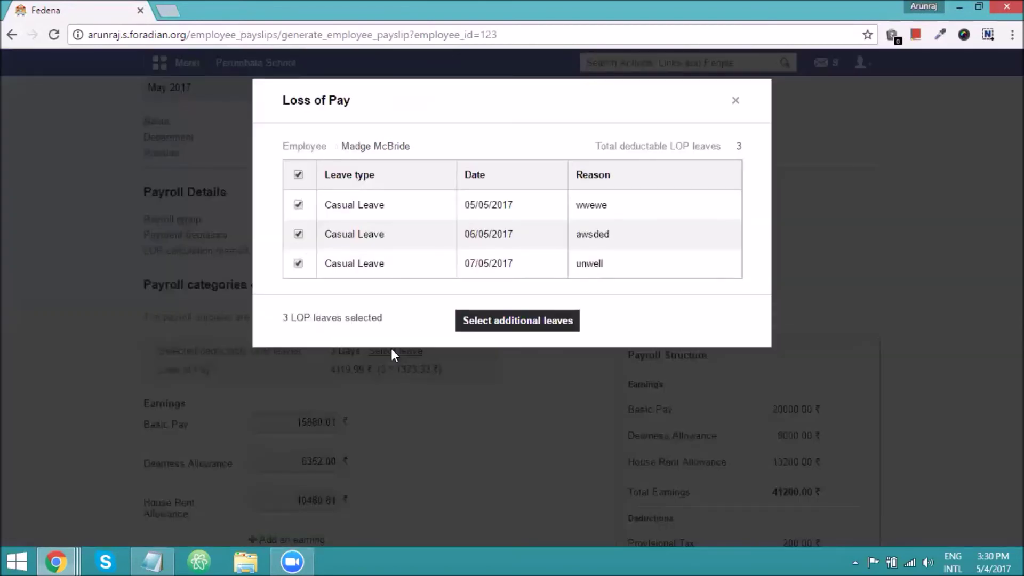
{"action": "left_click", "coordinate": [298, 235]}
{"action": "left_click", "coordinate": [298, 263]}
{"action": "left_click", "coordinate": [531, 325]}
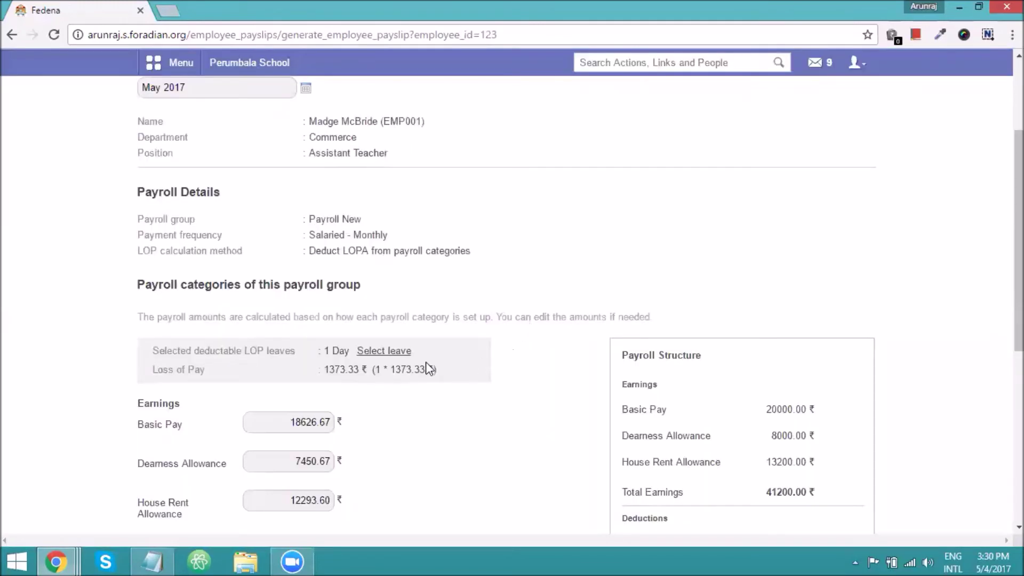
{"action": "left_click_drag", "start_coordinate": [350, 351], "coordinate": [150, 351]}
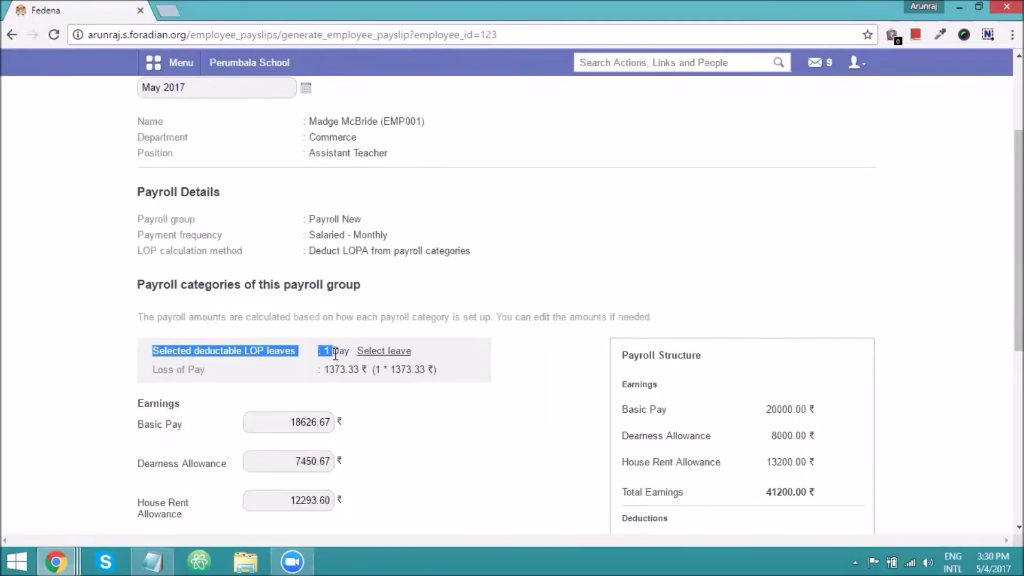
{"action": "left_click", "coordinate": [350, 354]}
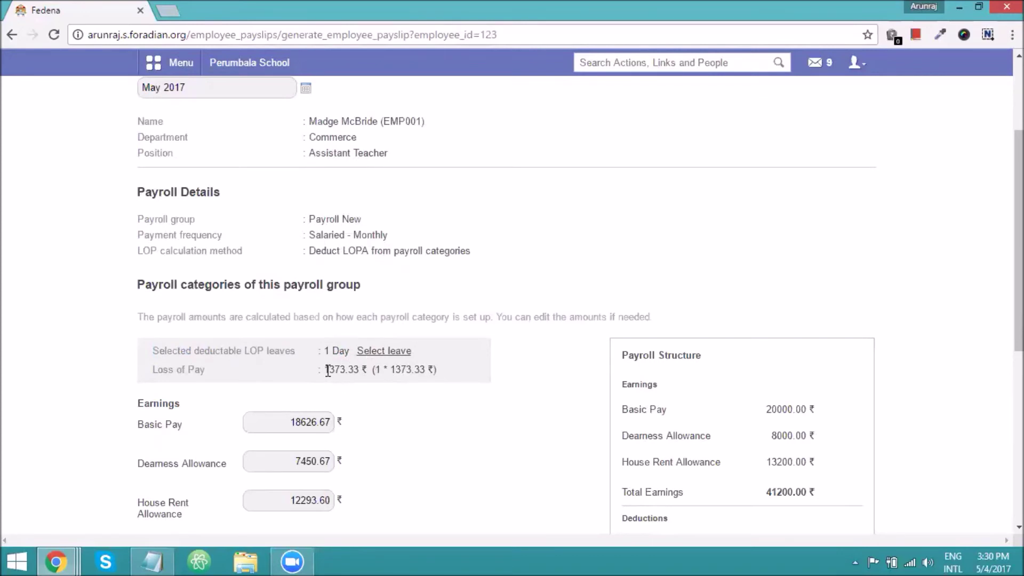
{"action": "left_click_drag", "start_coordinate": [326, 370], "coordinate": [362, 371]}
{"action": "left_click_drag", "start_coordinate": [375, 370], "coordinate": [436, 371]}
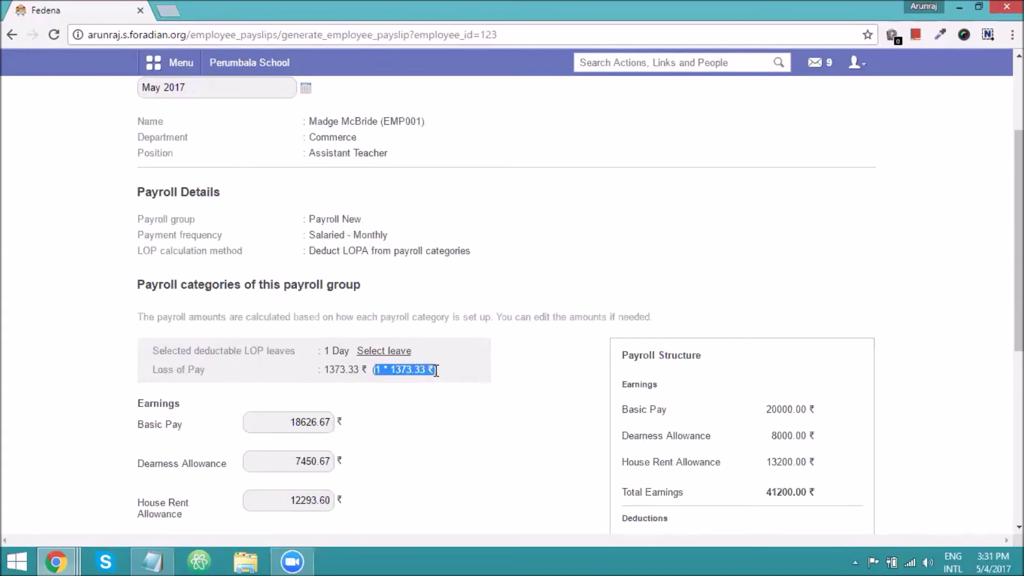
{"action": "scroll", "coordinate": [373, 368], "scroll_direction": "down", "scroll_amount": 1}
{"action": "left_click_drag", "start_coordinate": [324, 348], "coordinate": [292, 354]}
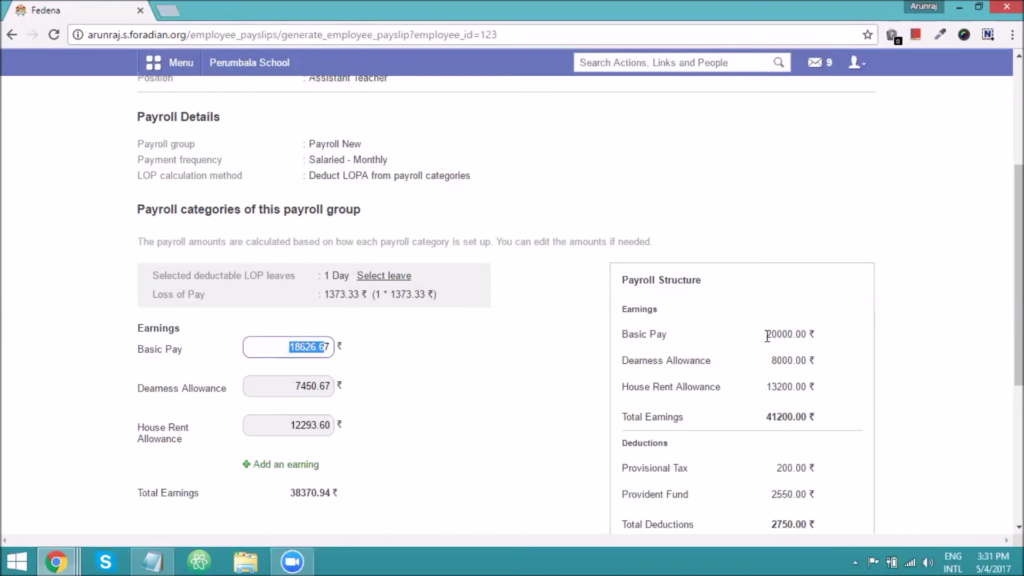
{"action": "left_click_drag", "start_coordinate": [767, 335], "coordinate": [806, 334]}
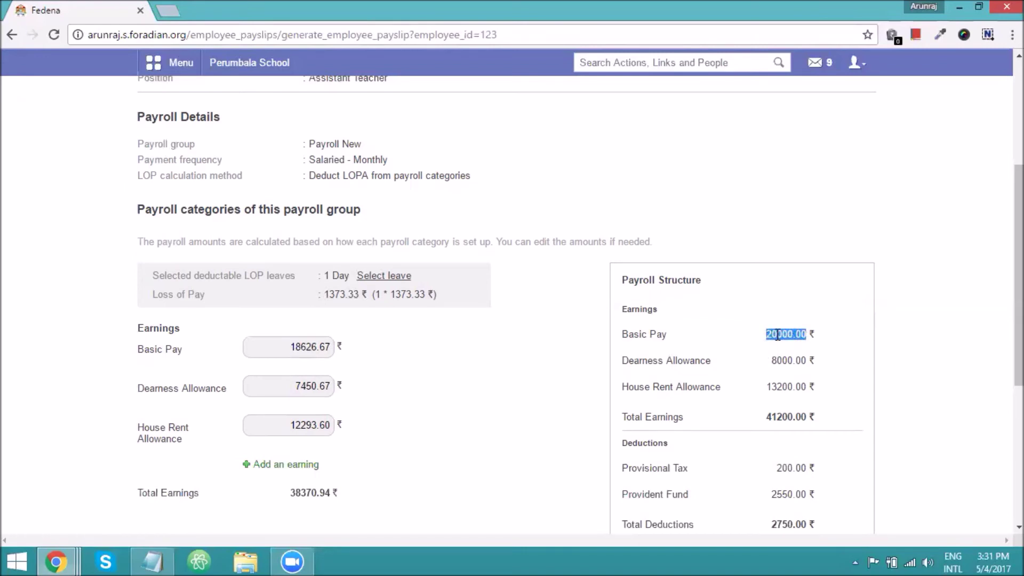
{"action": "left_click_drag", "start_coordinate": [325, 294], "coordinate": [353, 292]}
{"action": "left_click_drag", "start_coordinate": [292, 351], "coordinate": [325, 341]}
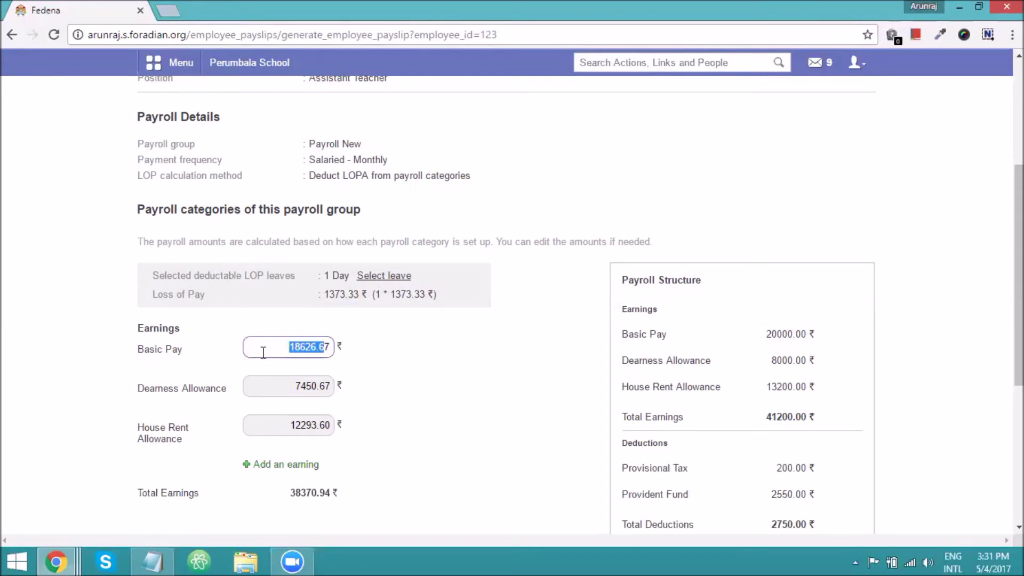
{"action": "left_click", "coordinate": [284, 349]}
{"action": "left_click", "coordinate": [285, 388]}
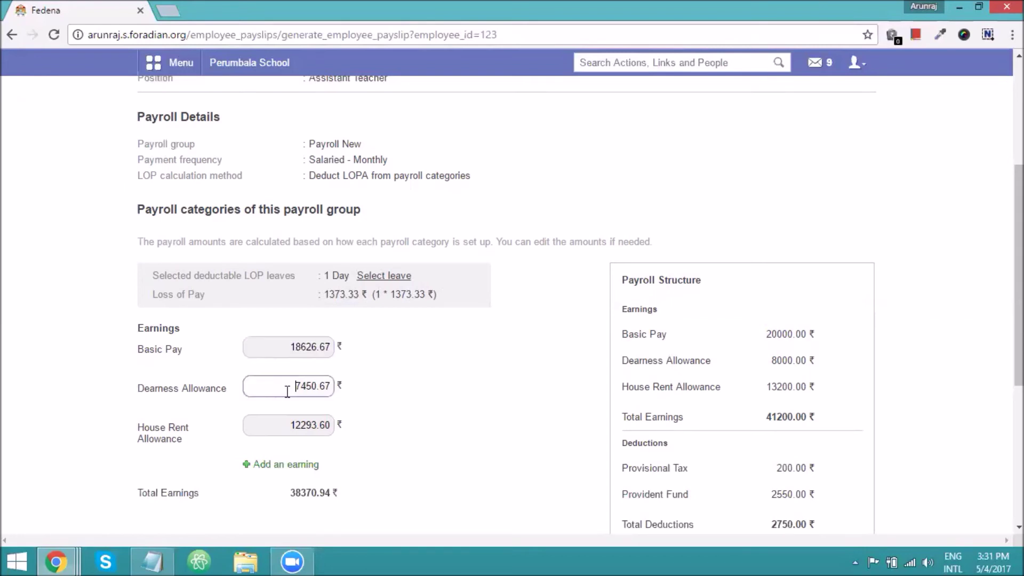
{"action": "left_click", "coordinate": [295, 425]}
{"action": "scroll", "coordinate": [295, 425], "scroll_direction": "down", "scroll_amount": 3}
{"action": "left_click", "coordinate": [297, 411]}
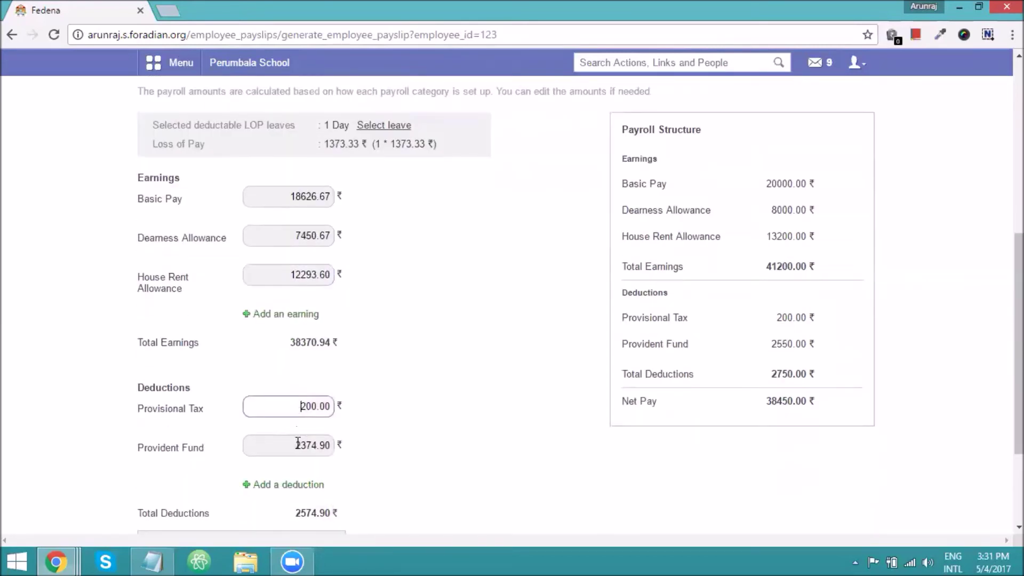
{"action": "left_click", "coordinate": [297, 443]}
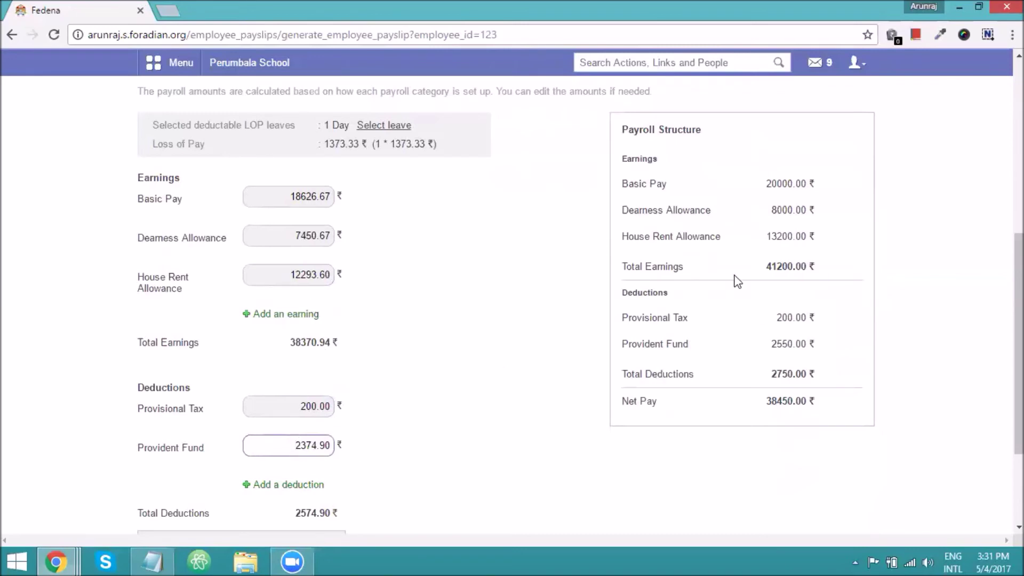
{"action": "left_click_drag", "start_coordinate": [290, 234], "coordinate": [324, 237]}
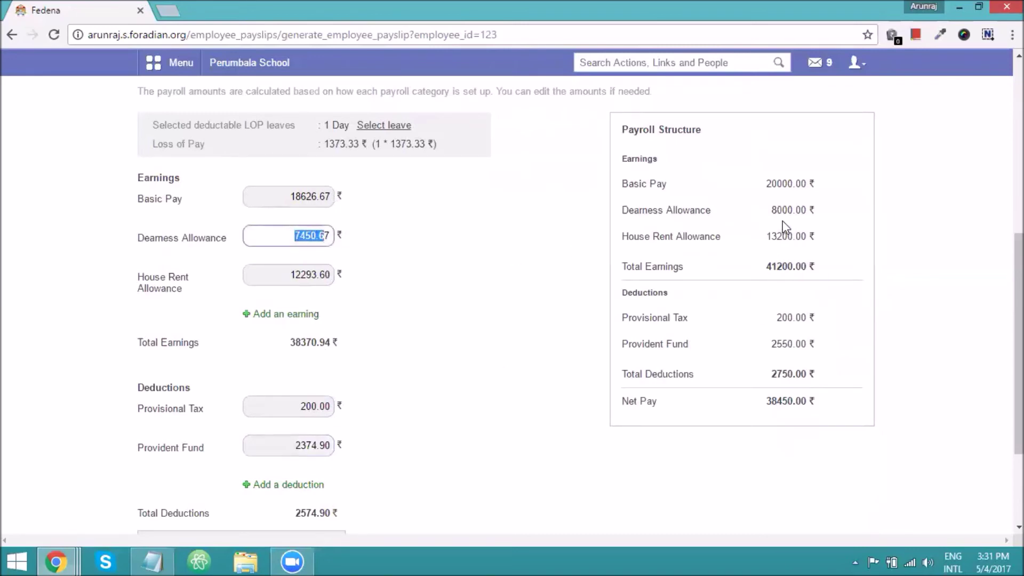
{"action": "left_click_drag", "start_coordinate": [771, 210], "coordinate": [796, 213]}
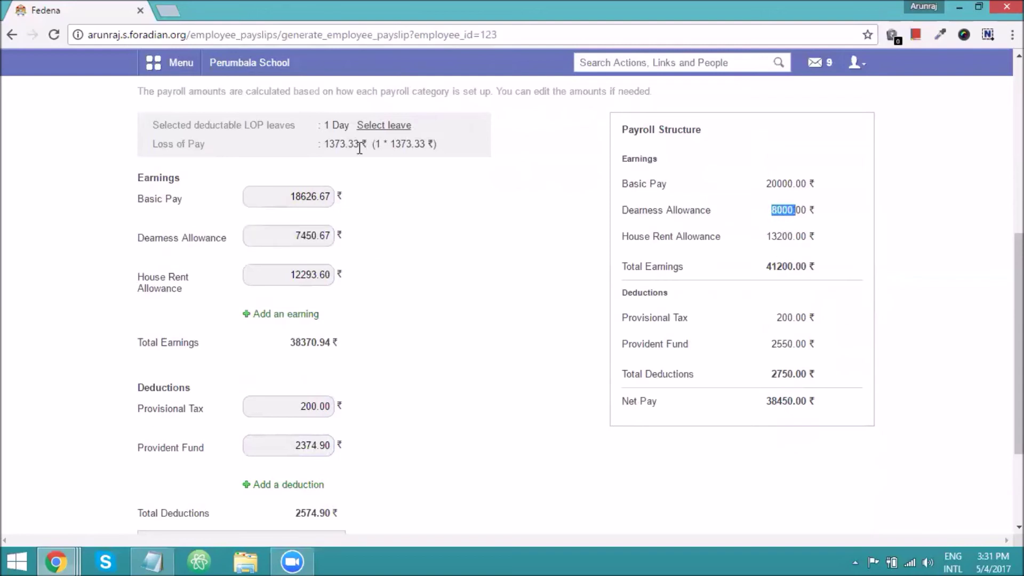
{"action": "left_click_drag", "start_coordinate": [297, 238], "coordinate": [318, 238]}
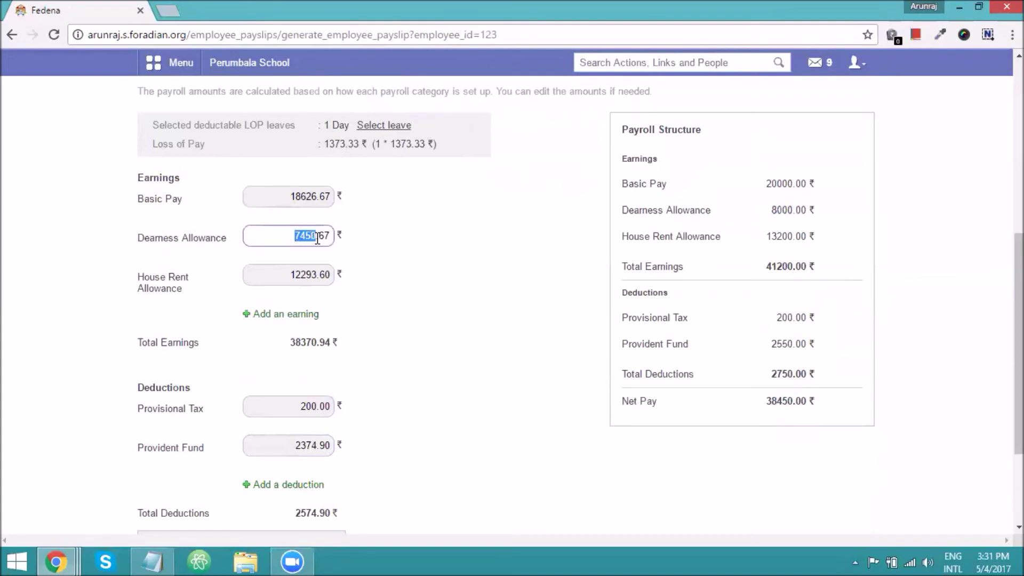
{"action": "scroll", "coordinate": [316, 387], "scroll_direction": "down", "scroll_amount": 2}
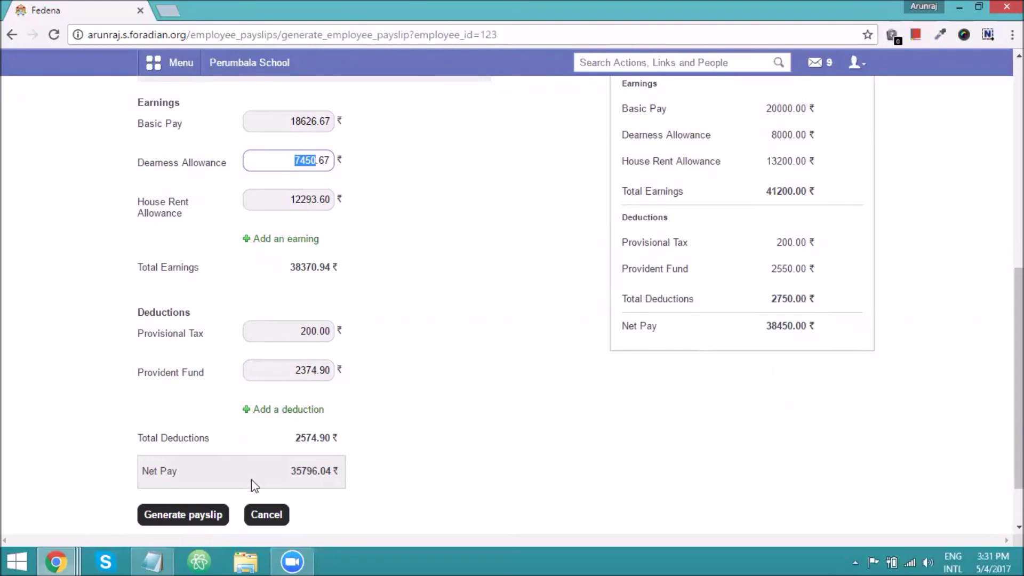
{"action": "scroll", "coordinate": [386, 357], "scroll_direction": "up", "scroll_amount": 1}
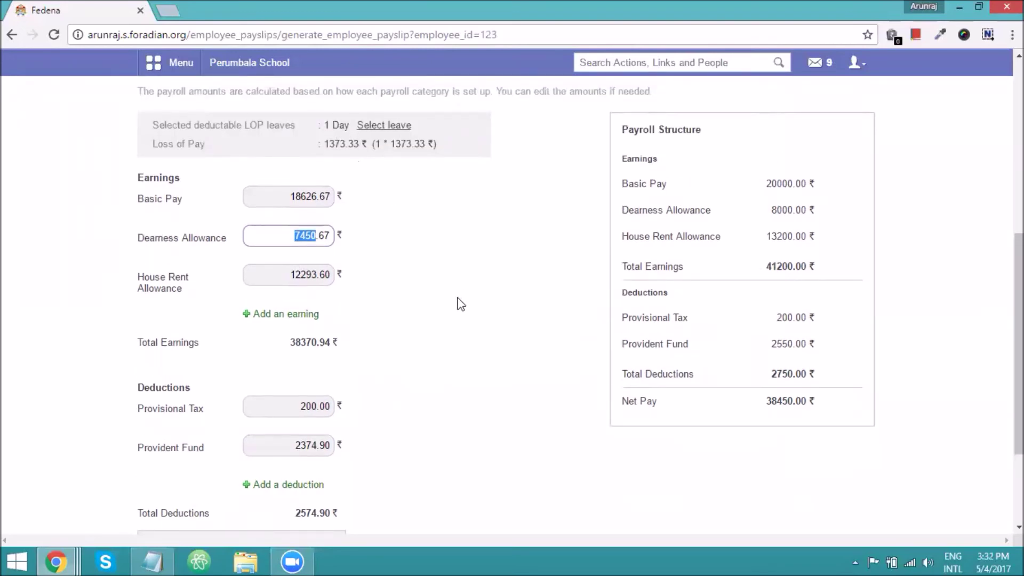
{"action": "scroll", "coordinate": [459, 302], "scroll_direction": "up", "scroll_amount": 5}
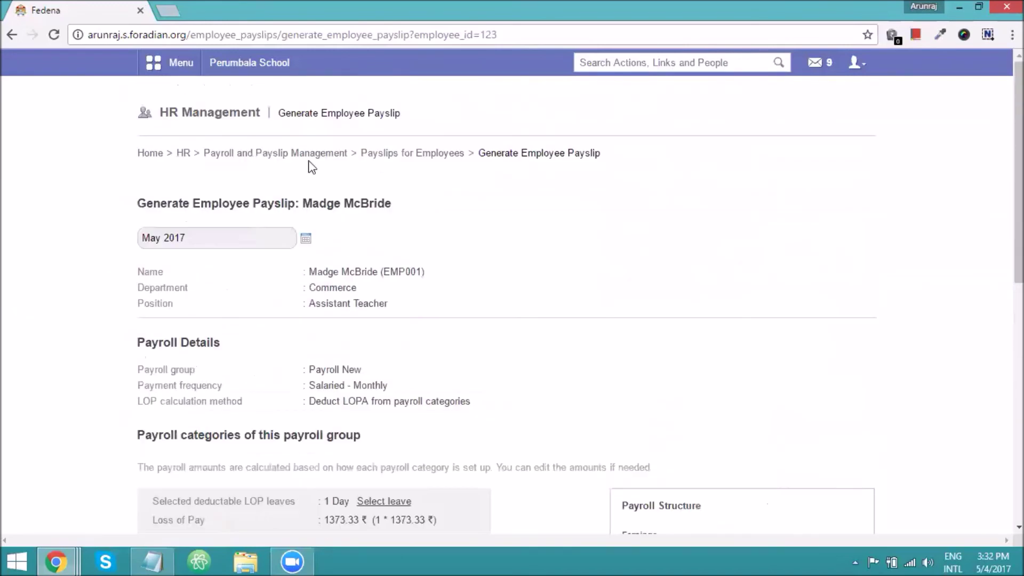
Open the Payroll New group's details from Payroll Groups in a new tab.
{"action": "middle_click", "coordinate": [222, 155]}
{"action": "left_click", "coordinate": [197, 8]}
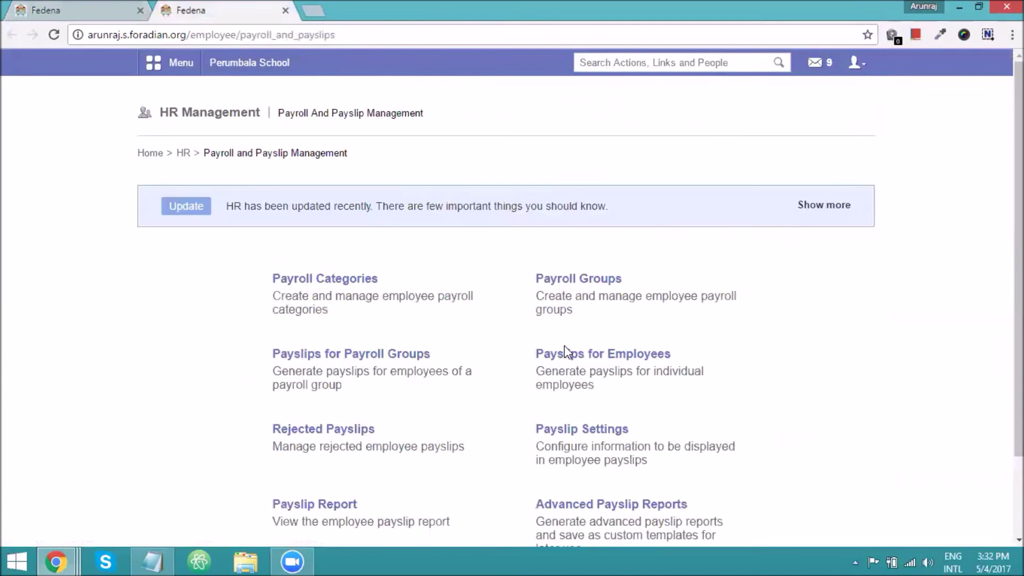
{"action": "left_click", "coordinate": [566, 279]}
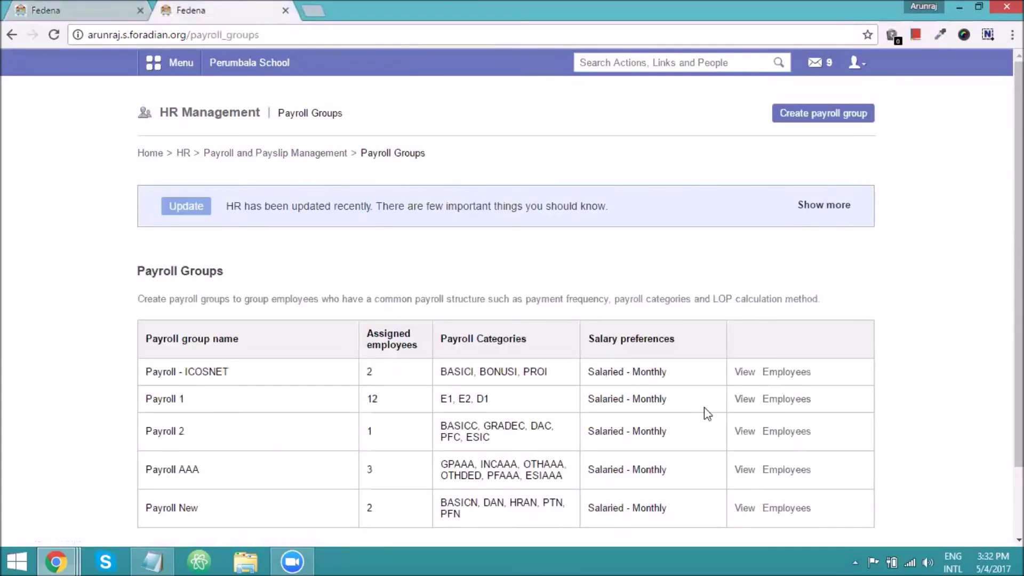
{"action": "scroll", "coordinate": [709, 414], "scroll_direction": "down", "scroll_amount": 2}
{"action": "left_click", "coordinate": [742, 434]}
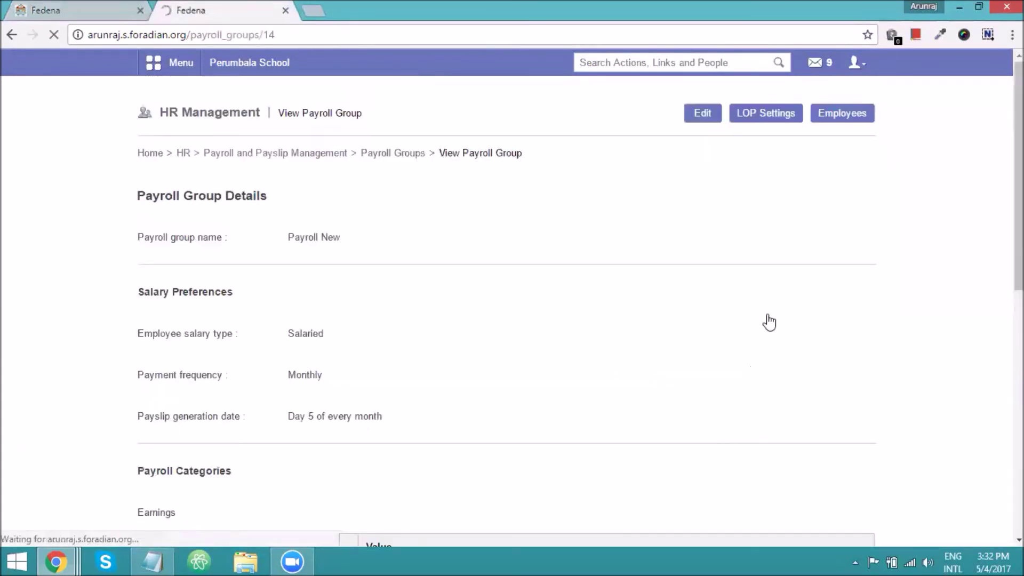
Set Payroll New's LOP settings to deduct LOPA as a separate deduction and save.
{"action": "left_click", "coordinate": [782, 122]}
{"action": "scroll", "coordinate": [533, 327], "scroll_direction": "down", "scroll_amount": 1}
{"action": "scroll", "coordinate": [529, 330], "scroll_direction": "down", "scroll_amount": 10}
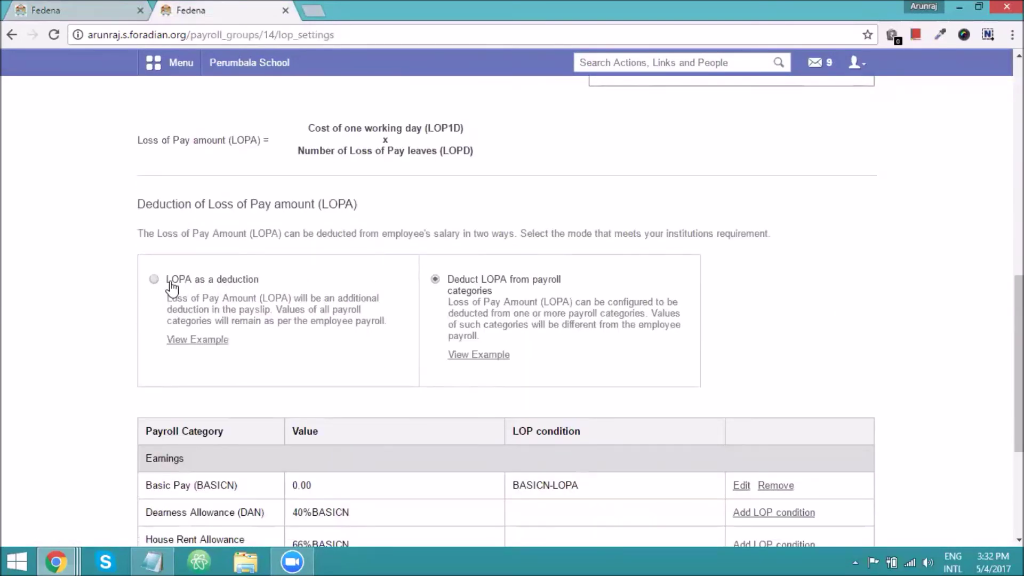
{"action": "left_click", "coordinate": [172, 288]}
{"action": "left_click", "coordinate": [184, 456]}
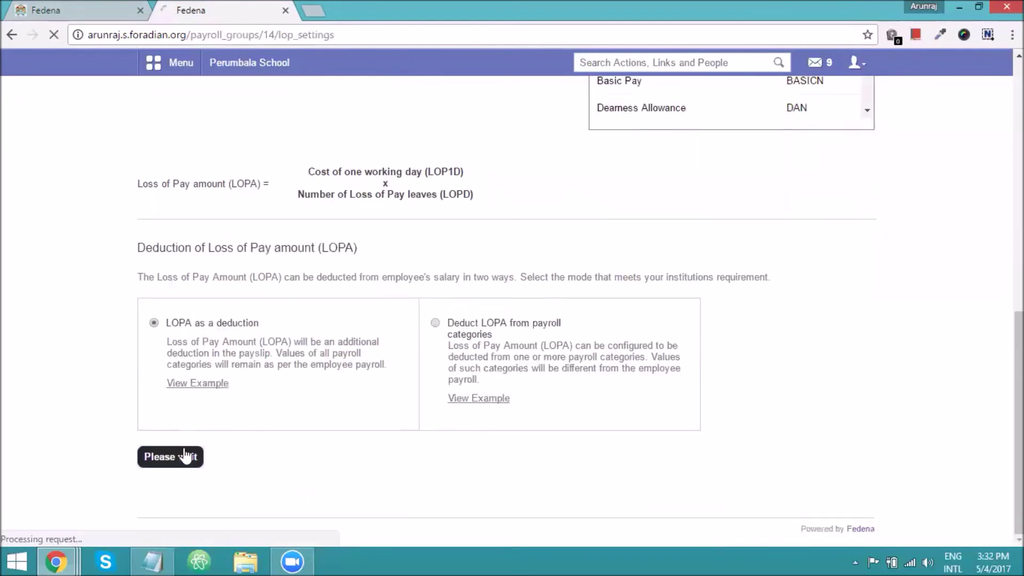
{"action": "left_click", "coordinate": [90, 6]}
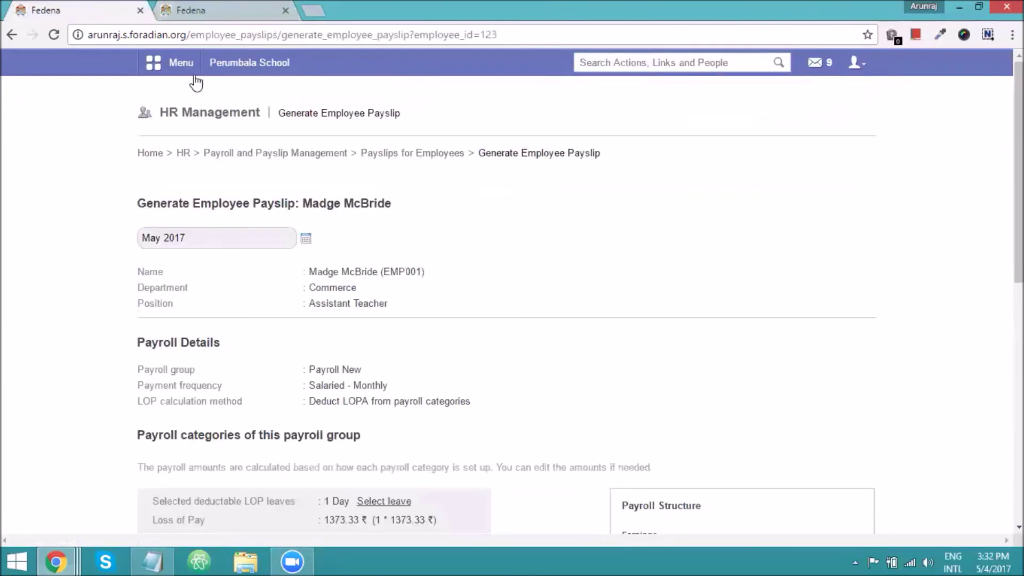
Reload the payslip form, now showing a separate Loss of Pay deduction of 4119.99.
{"action": "left_click", "coordinate": [52, 35]}
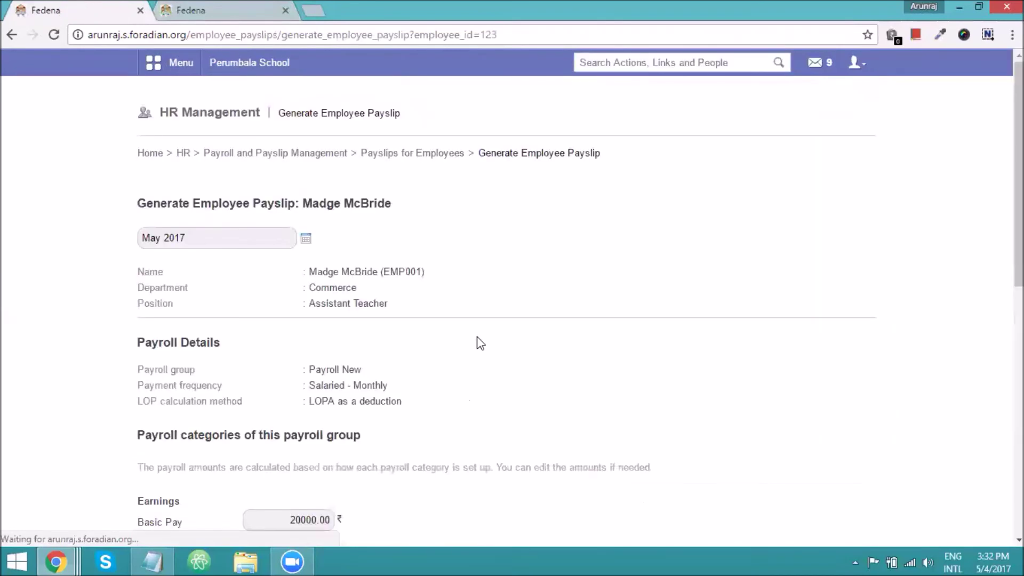
{"action": "scroll", "coordinate": [478, 342], "scroll_direction": "down", "scroll_amount": 1}
{"action": "scroll", "coordinate": [479, 342], "scroll_direction": "down", "scroll_amount": 5}
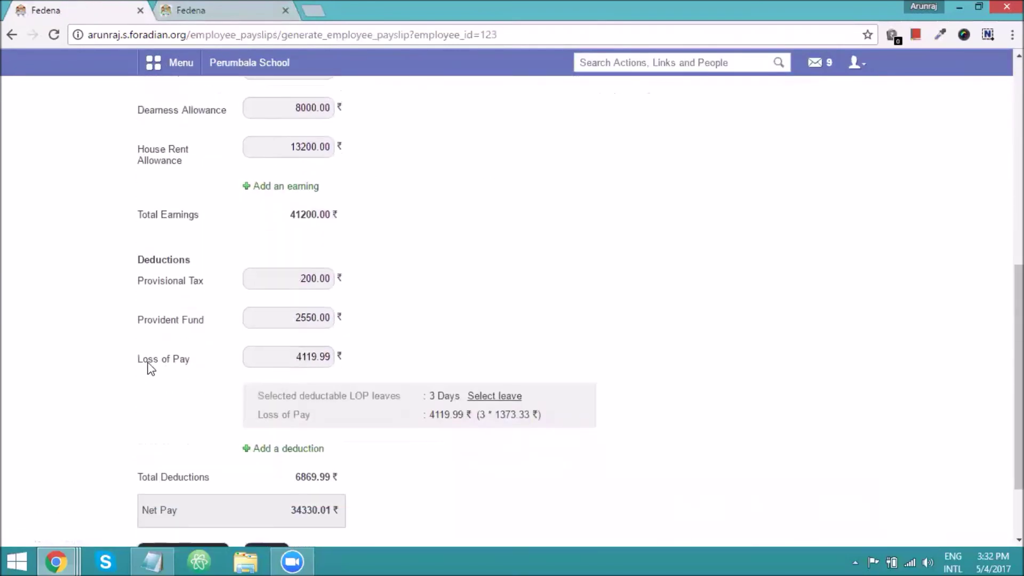
{"action": "left_click_drag", "start_coordinate": [135, 360], "coordinate": [190, 362]}
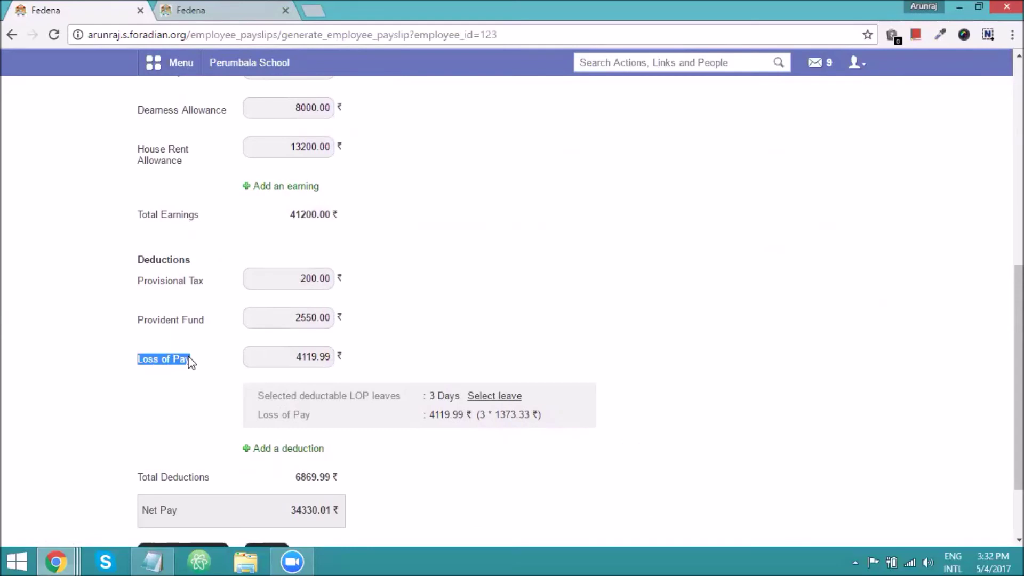
{"action": "left_click_drag", "start_coordinate": [295, 357], "coordinate": [312, 360]}
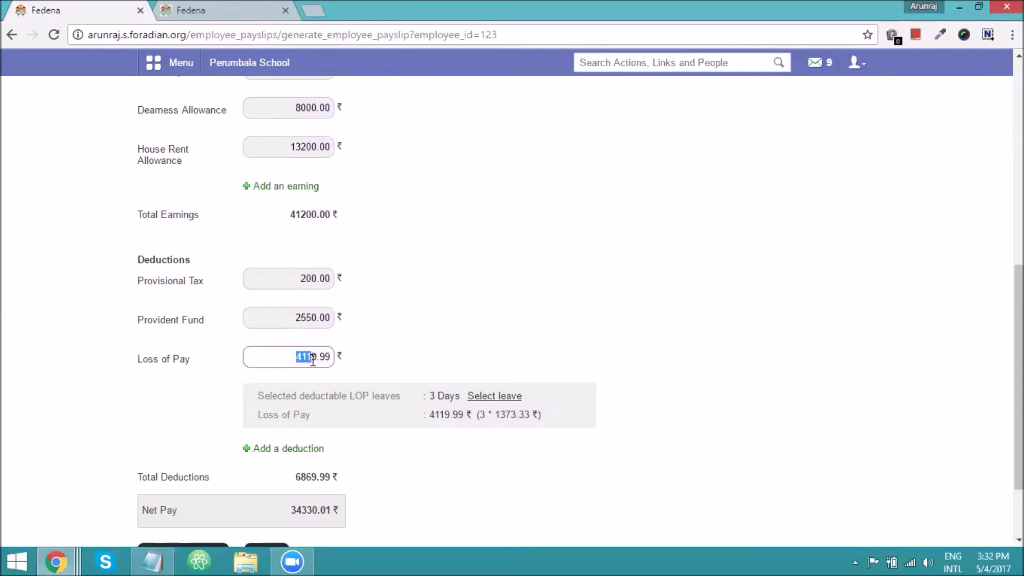
Count only the 05/05/2017 and 06/05/2017 leaves as loss of pay, giving 2746.66.
{"action": "scroll", "coordinate": [411, 370], "scroll_direction": "down", "scroll_amount": 1}
{"action": "left_click", "coordinate": [474, 323]}
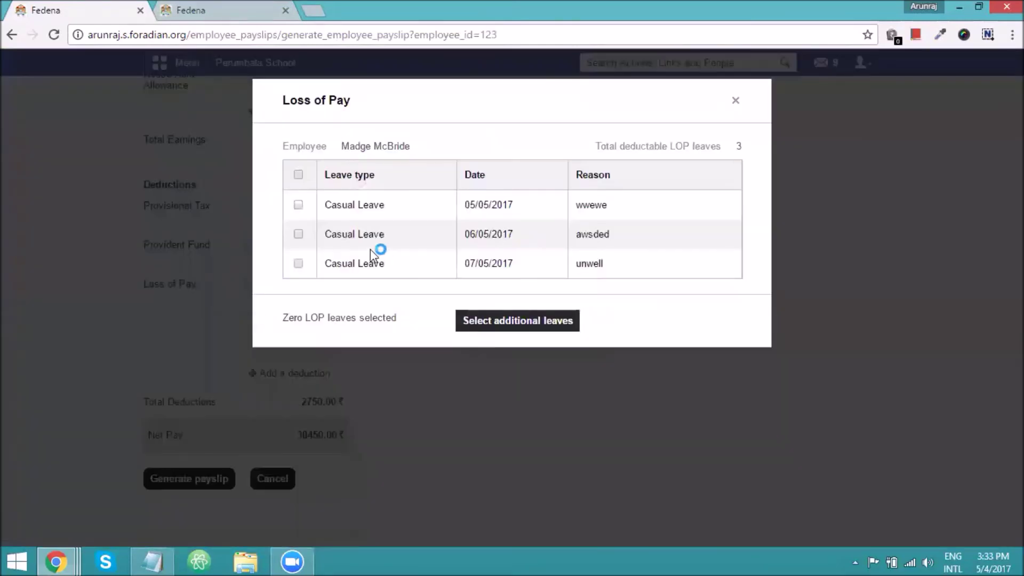
{"action": "left_click", "coordinate": [298, 205]}
{"action": "left_click", "coordinate": [298, 235]}
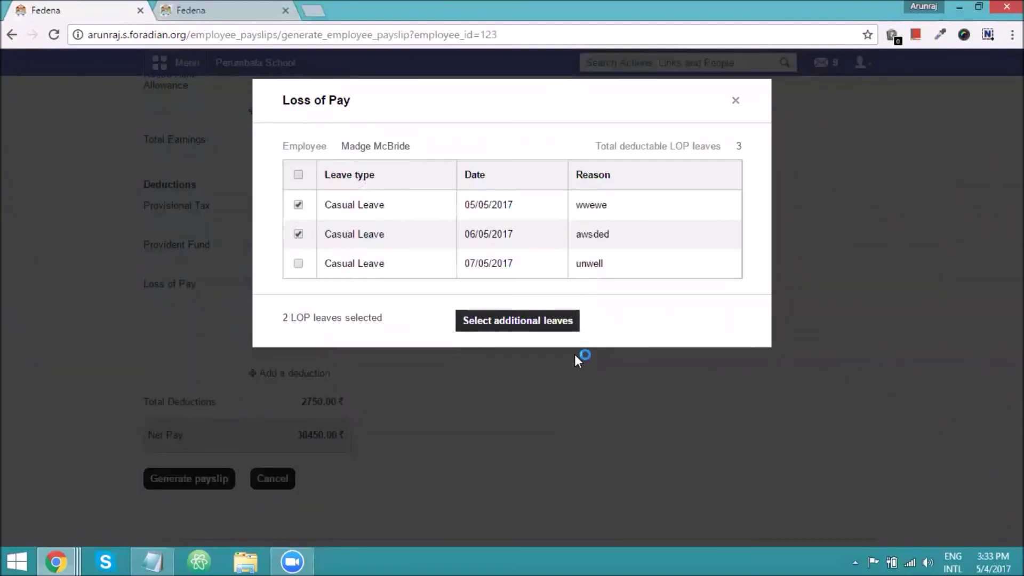
{"action": "left_click", "coordinate": [519, 321]}
{"action": "left_click_drag", "start_coordinate": [270, 281], "coordinate": [331, 283]}
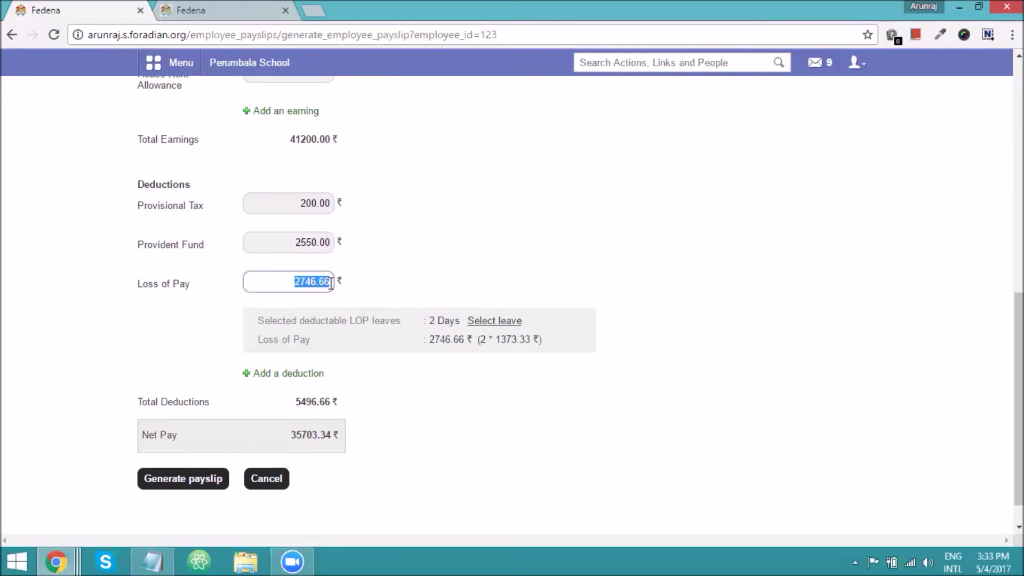
{"action": "scroll", "coordinate": [400, 359], "scroll_direction": "up", "scroll_amount": 3}
{"action": "left_click_drag", "start_coordinate": [289, 144], "coordinate": [315, 144]}
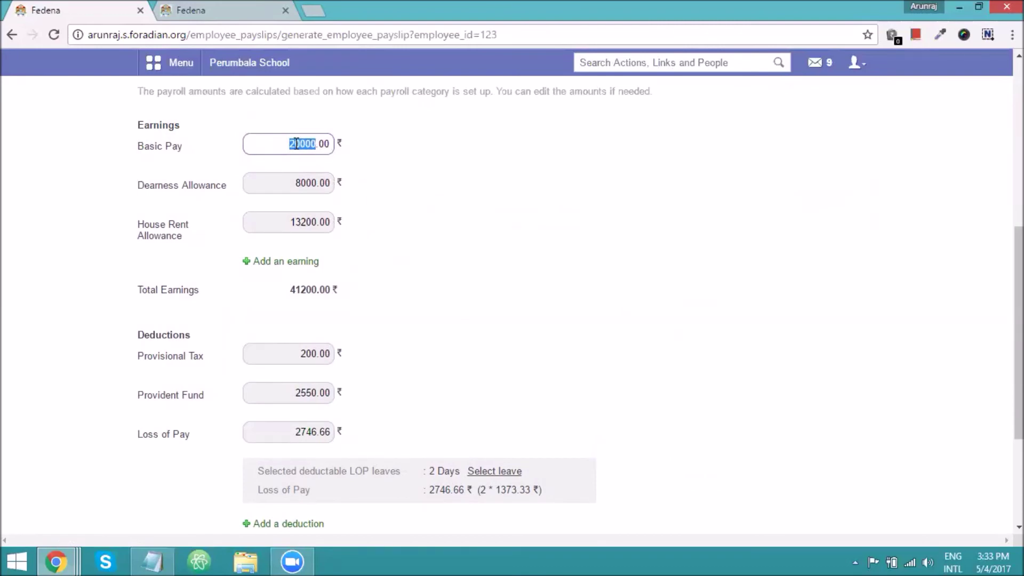
Confirm the Basic Pay and 2746.66 Loss of Pay deduction, then generate the payslip.
{"action": "left_click", "coordinate": [184, 148]}
{"action": "left_click_drag", "start_coordinate": [184, 148], "coordinate": [141, 150]}
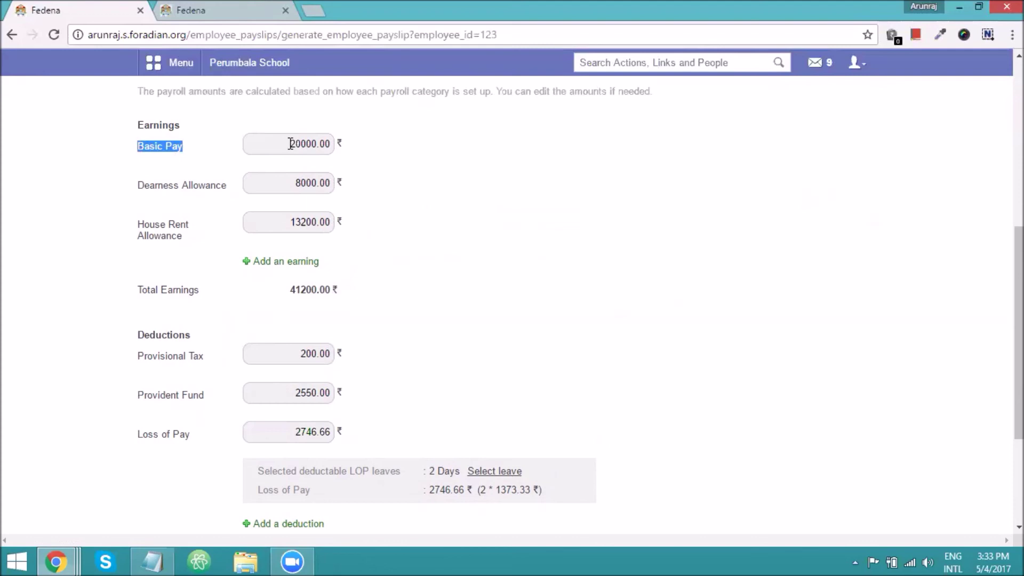
{"action": "scroll", "coordinate": [290, 144], "scroll_direction": "down", "scroll_amount": 3}
{"action": "scroll", "coordinate": [290, 144], "scroll_direction": "up", "scroll_amount": 1}
{"action": "scroll", "coordinate": [314, 328], "scroll_direction": "up", "scroll_amount": 2}
{"action": "scroll", "coordinate": [348, 324], "scroll_direction": "down", "scroll_amount": 2}
{"action": "left_click_drag", "start_coordinate": [296, 362], "coordinate": [319, 360]}
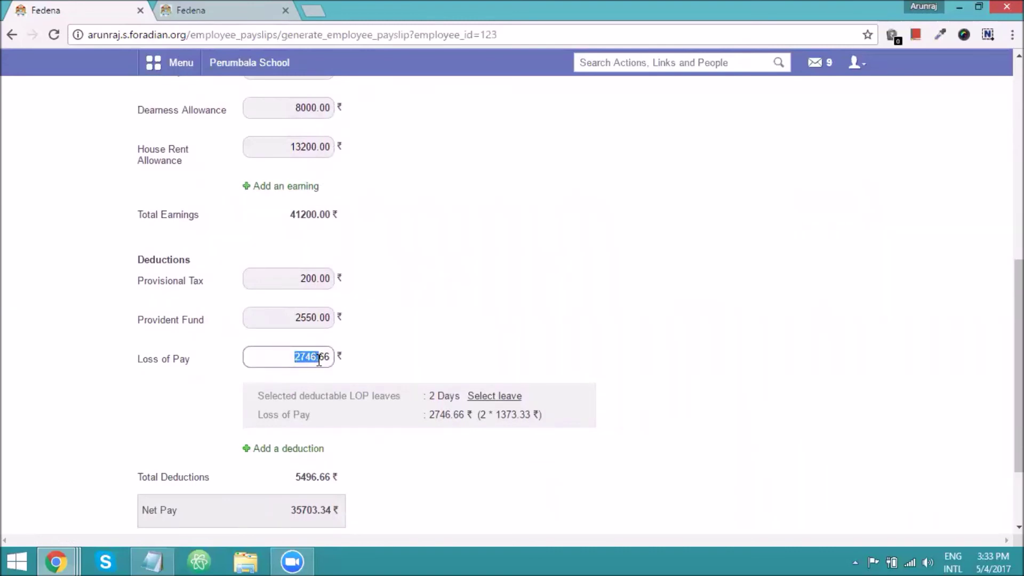
{"action": "scroll", "coordinate": [319, 360], "scroll_direction": "down", "scroll_amount": 3}
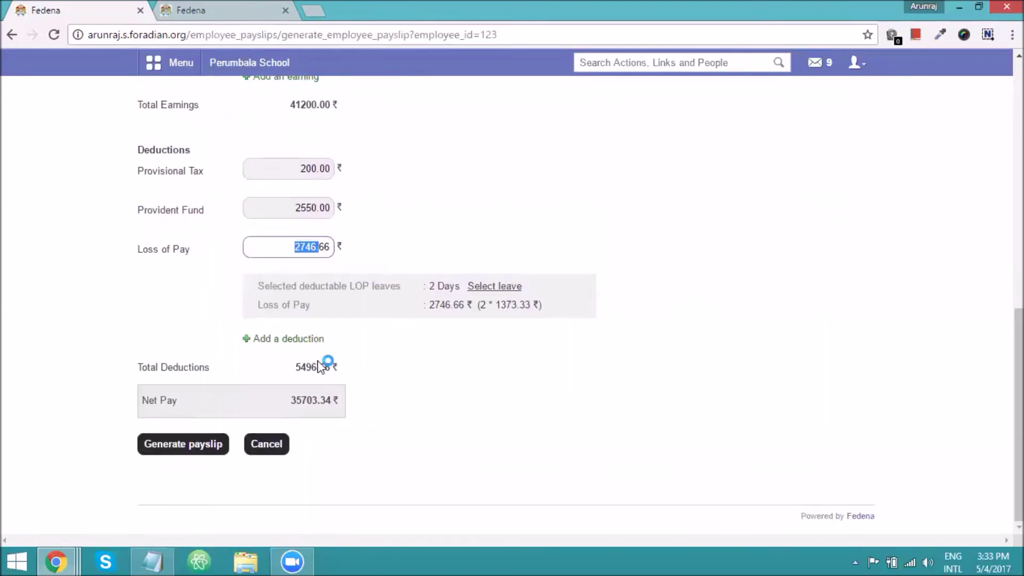
{"action": "left_click", "coordinate": [199, 450]}
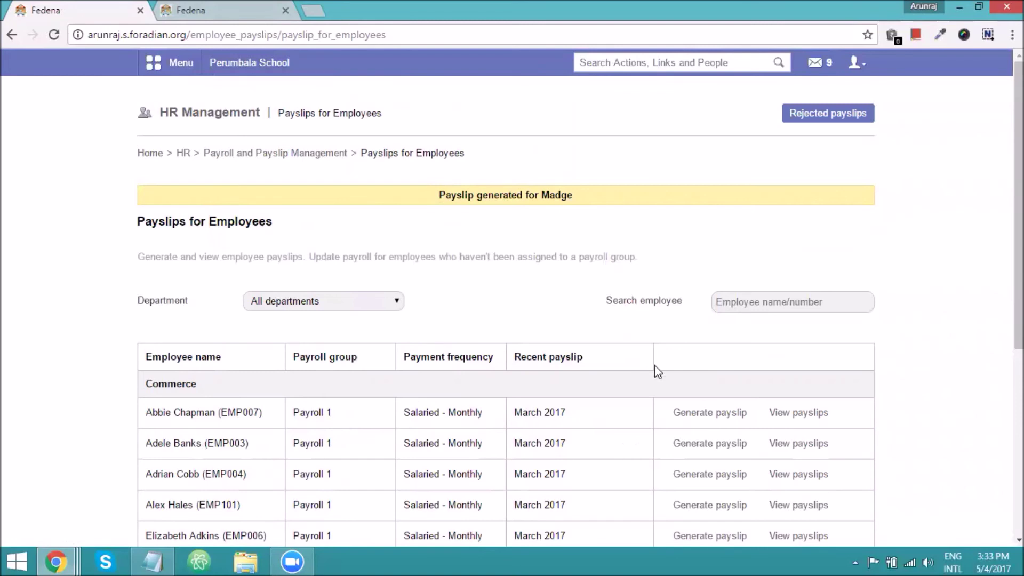
Go to Finance > Employee Payslip Management > Approve Payslips and list Payroll New's May 2017 payslips.
{"action": "left_click", "coordinate": [201, 8]}
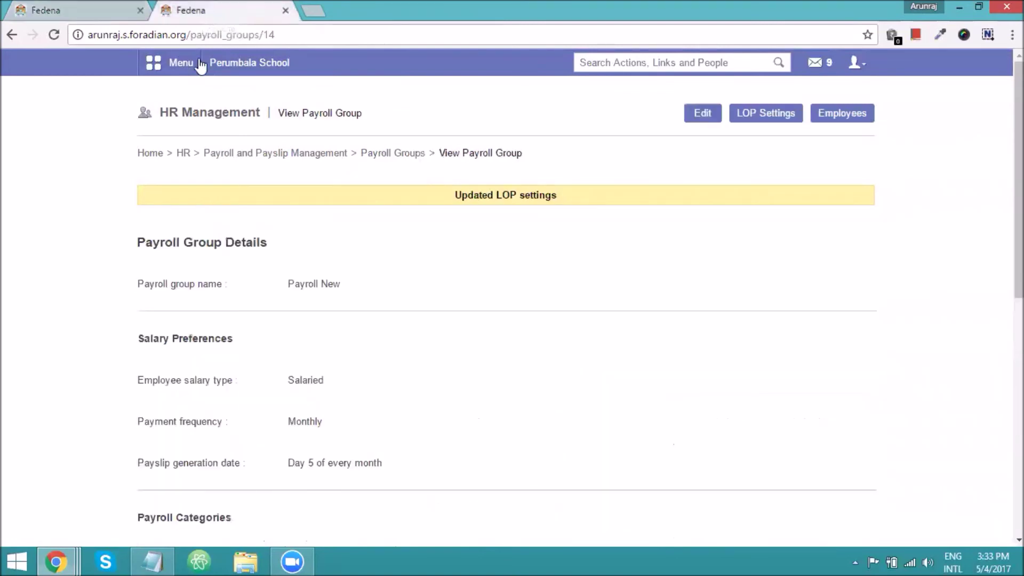
{"action": "left_click", "coordinate": [183, 70]}
{"action": "left_click", "coordinate": [515, 107]}
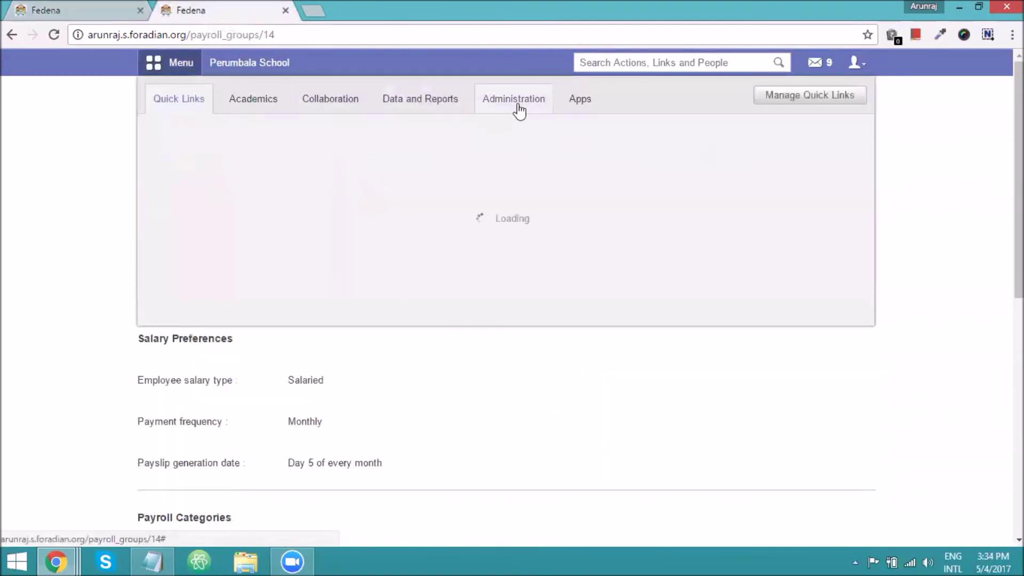
{"action": "left_click", "coordinate": [210, 153]}
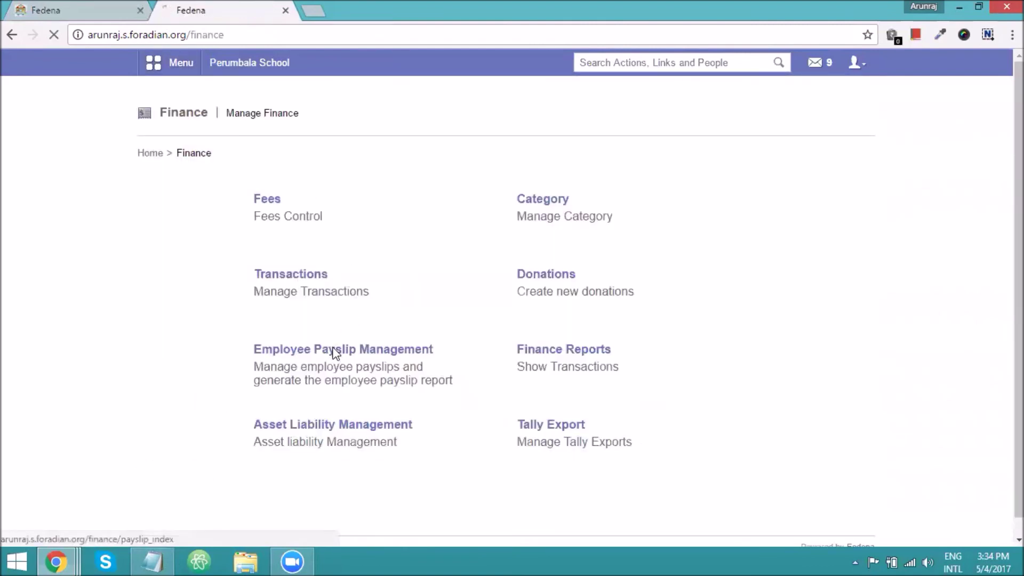
{"action": "left_click", "coordinate": [334, 352]}
{"action": "left_click", "coordinate": [322, 208]}
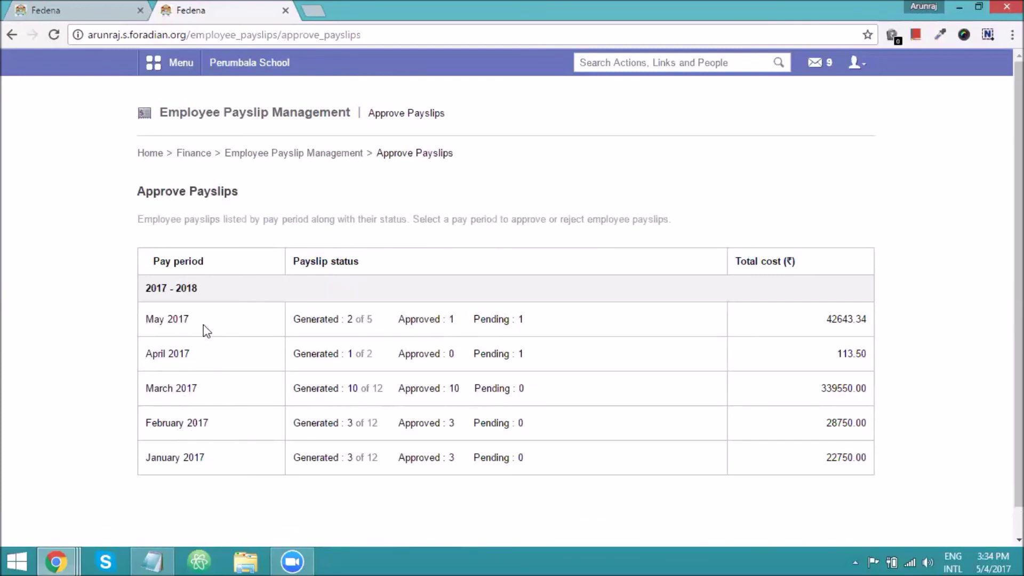
{"action": "left_click", "coordinate": [167, 320]}
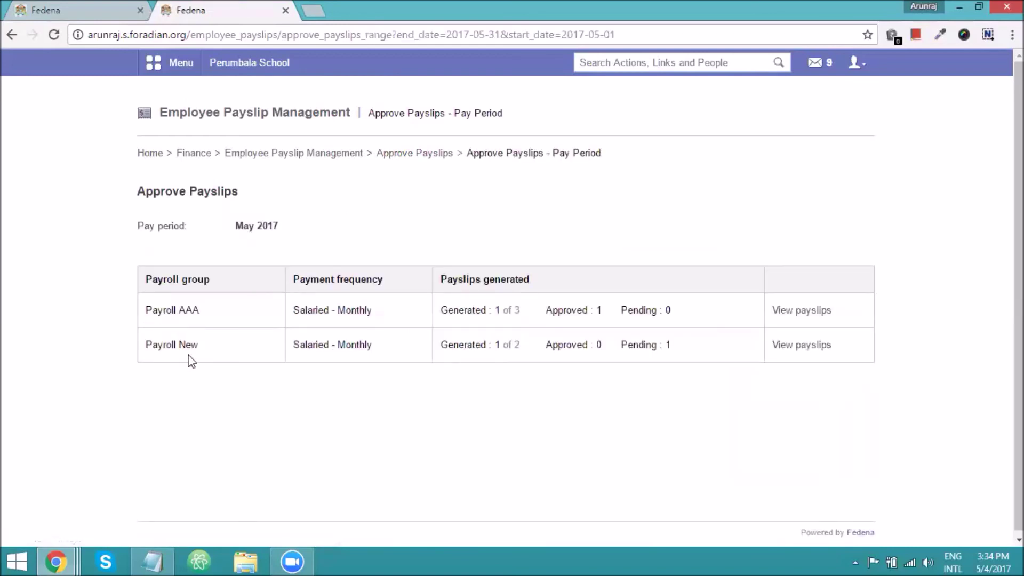
{"action": "left_click", "coordinate": [803, 347]}
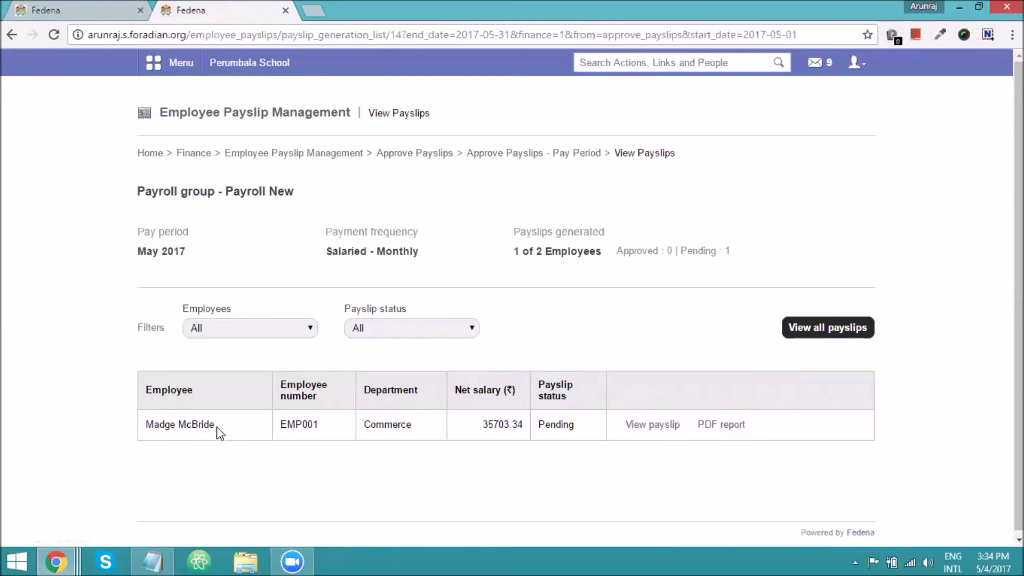
Open the employee's 35703.34 payslip and approve it.
{"action": "left_click", "coordinate": [659, 428]}
{"action": "scroll", "coordinate": [433, 366], "scroll_direction": "down", "scroll_amount": 7}
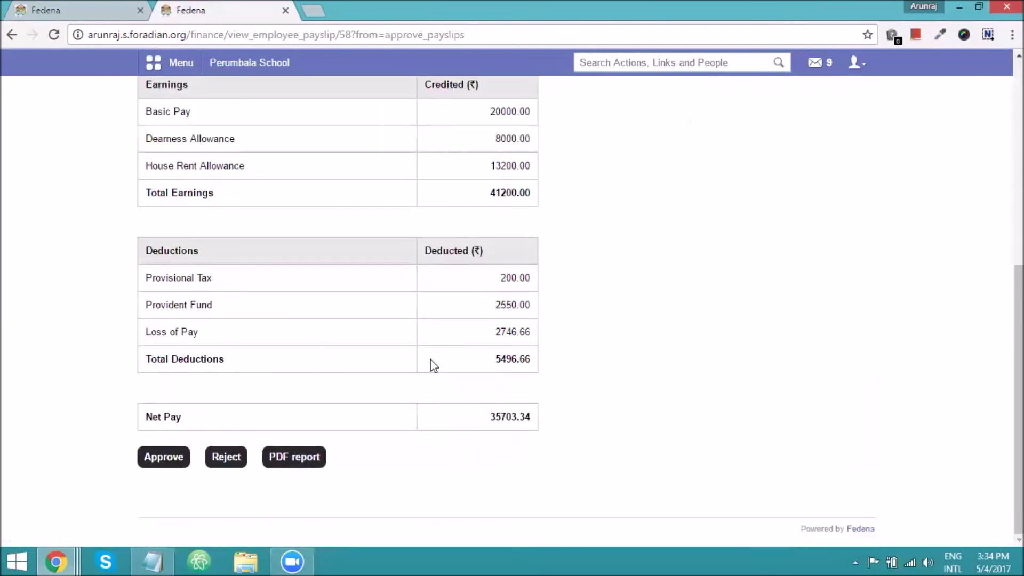
{"action": "scroll", "coordinate": [228, 347], "scroll_direction": "up", "scroll_amount": 1}
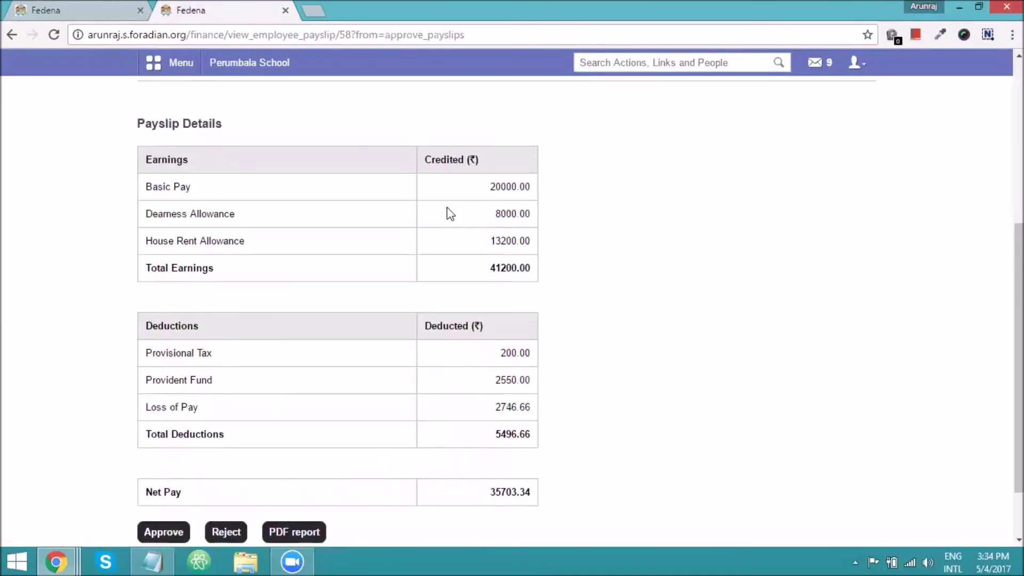
{"action": "scroll", "coordinate": [331, 465], "scroll_direction": "down", "scroll_amount": 1}
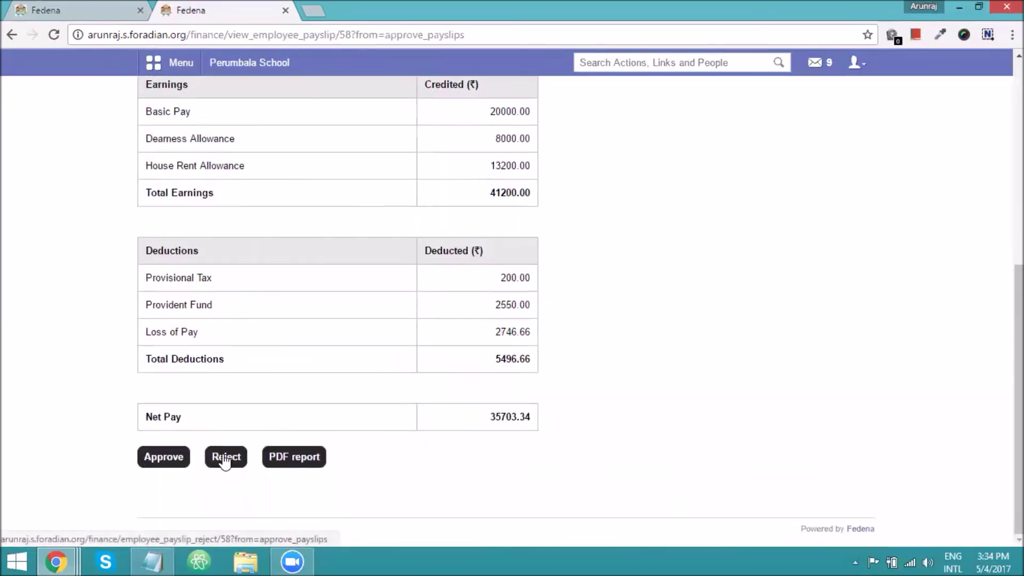
{"action": "left_click", "coordinate": [164, 465]}
{"action": "left_click", "coordinate": [393, 261]}
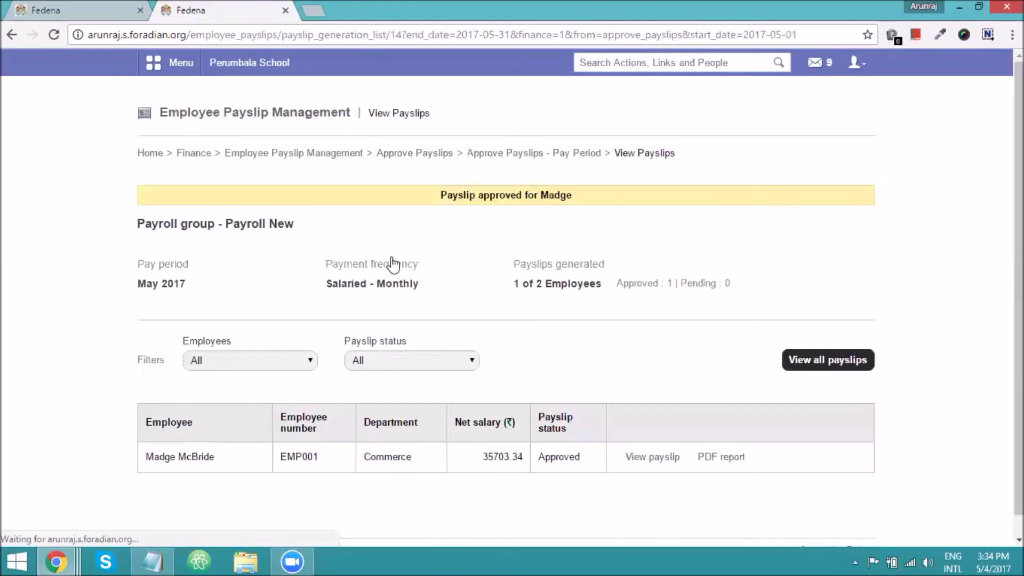
Check the approval confirmation and employee number, then open and close the account menu.
{"action": "left_click_drag", "start_coordinate": [440, 195], "coordinate": [572, 193]}
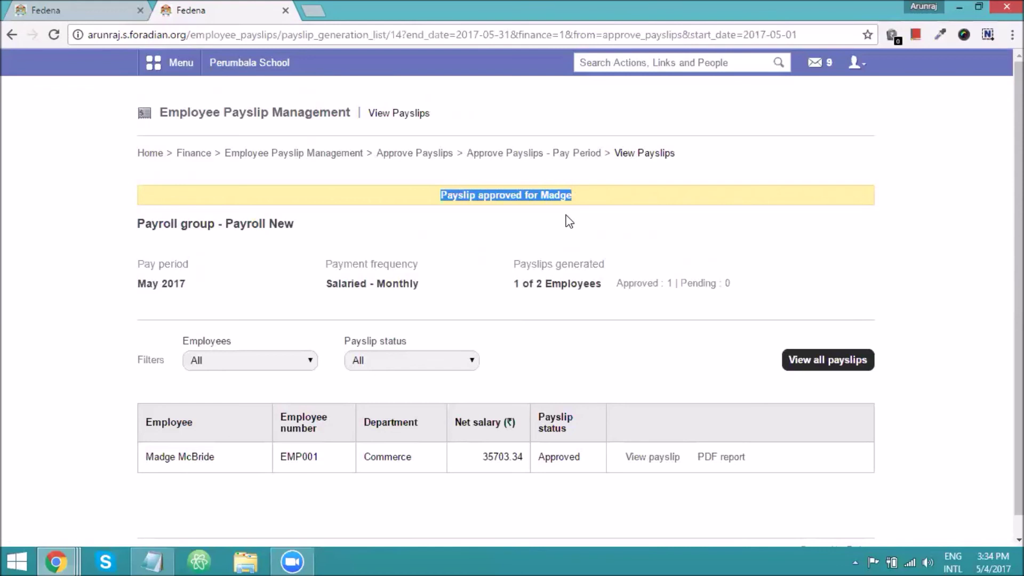
{"action": "left_click_drag", "start_coordinate": [279, 457], "coordinate": [320, 457]}
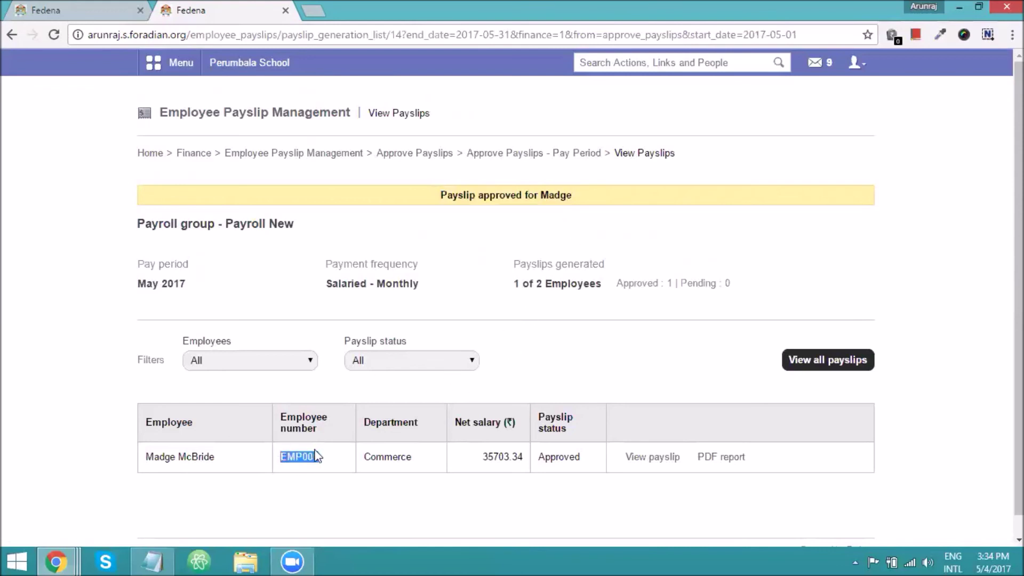
{"action": "left_click", "coordinate": [862, 68]}
{"action": "left_click", "coordinate": [630, 114]}
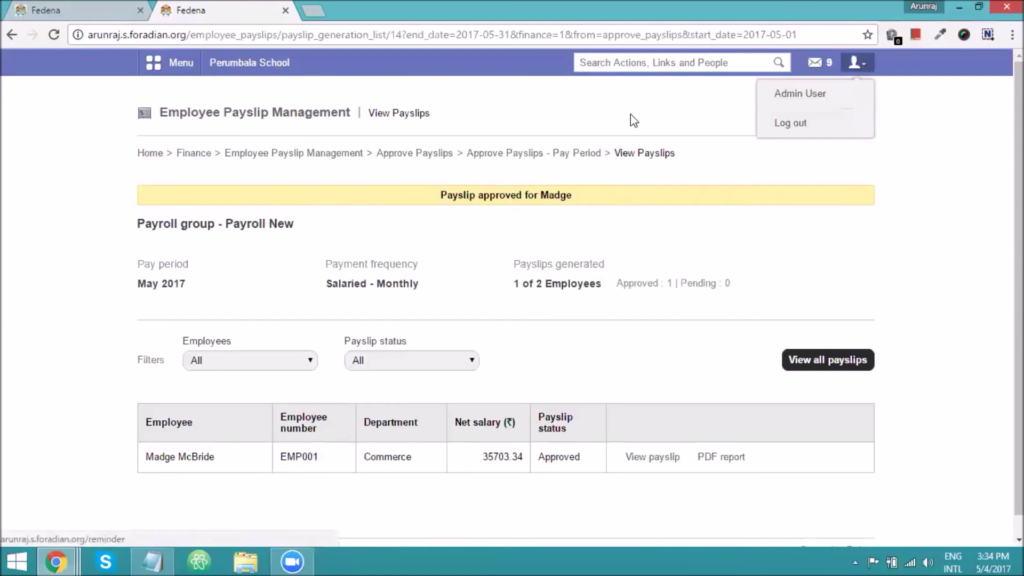
In a private window, load the school's Fedena site and sign in as the employee.
{"action": "key", "text": "ctrl+shift+n"}
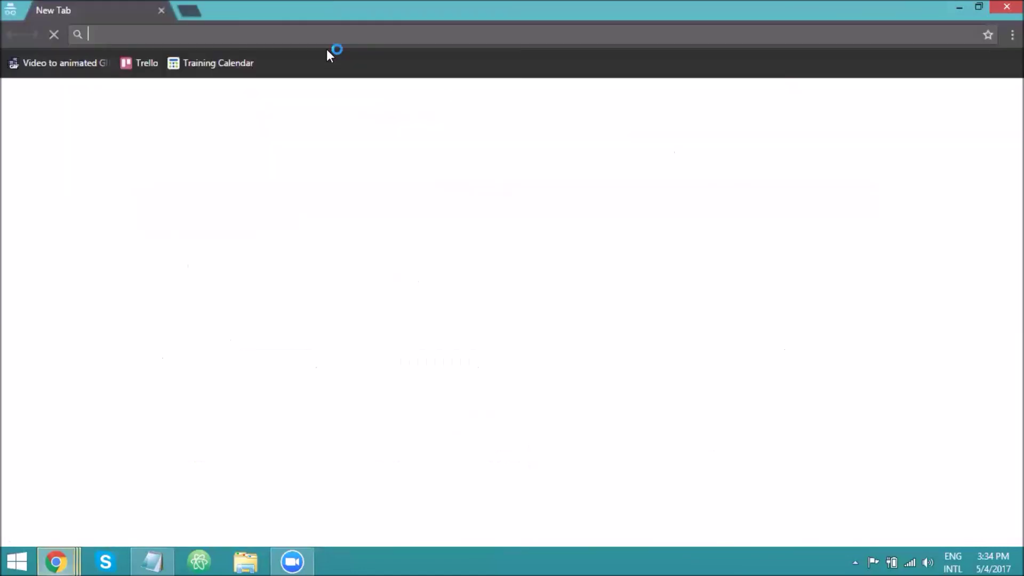
{"action": "type", "text": "aru"}
{"action": "key", "text": "Return"}
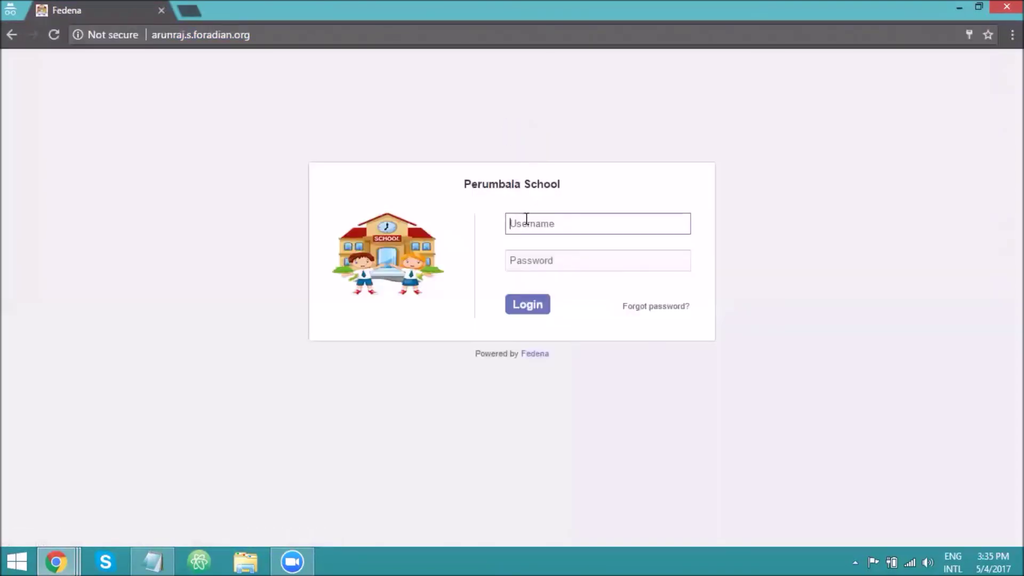
{"action": "left_click", "coordinate": [526, 219]}
{"action": "left_click", "coordinate": [530, 243]}
{"action": "left_click", "coordinate": [529, 260]}
{"action": "type", "text": "123456"}
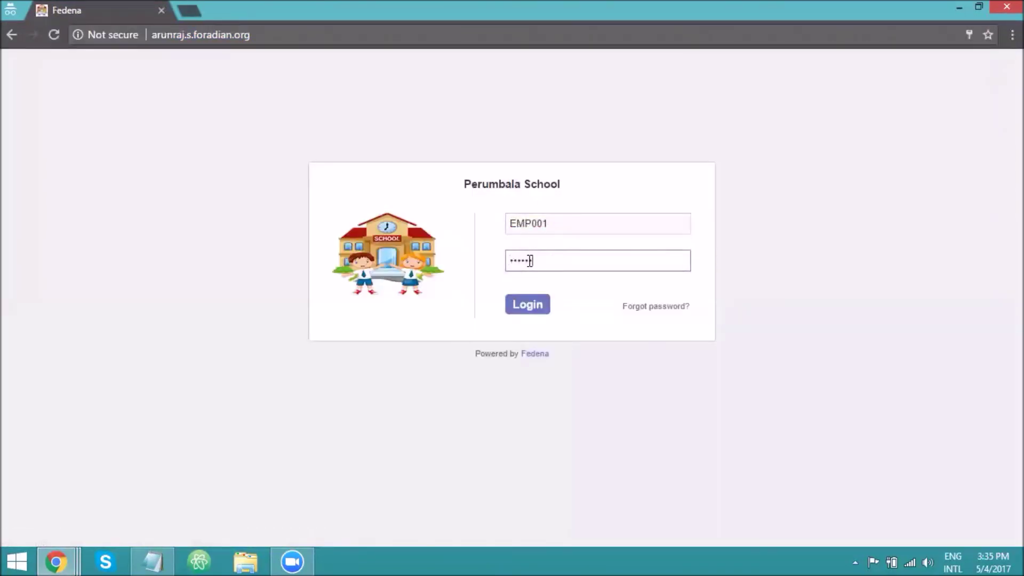
{"action": "key", "text": "Return"}
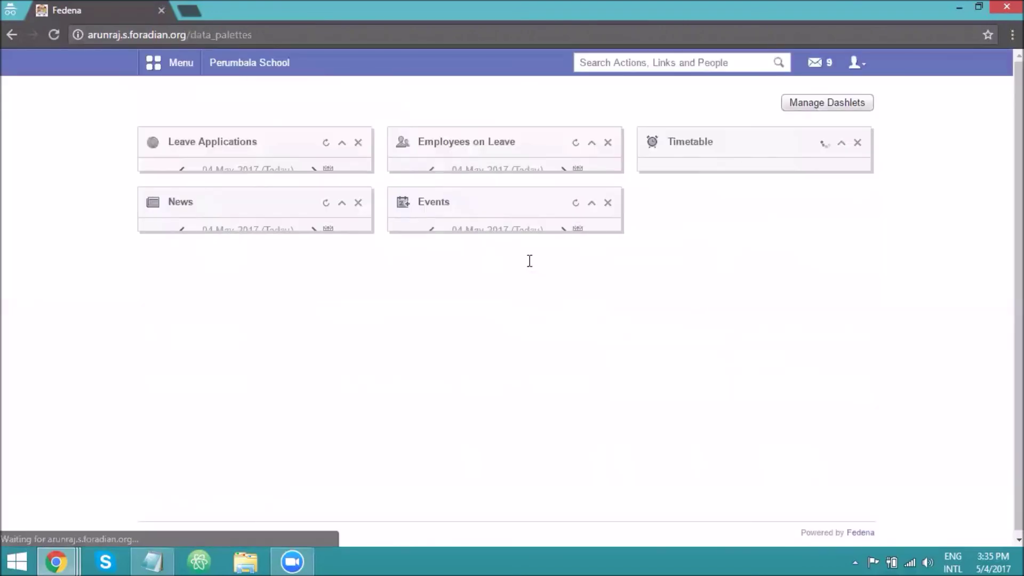
From the employee's profile, open Salary > Payslips and display the May 2017 payslip.
{"action": "left_click", "coordinate": [181, 71]}
{"action": "left_click", "coordinate": [569, 147]}
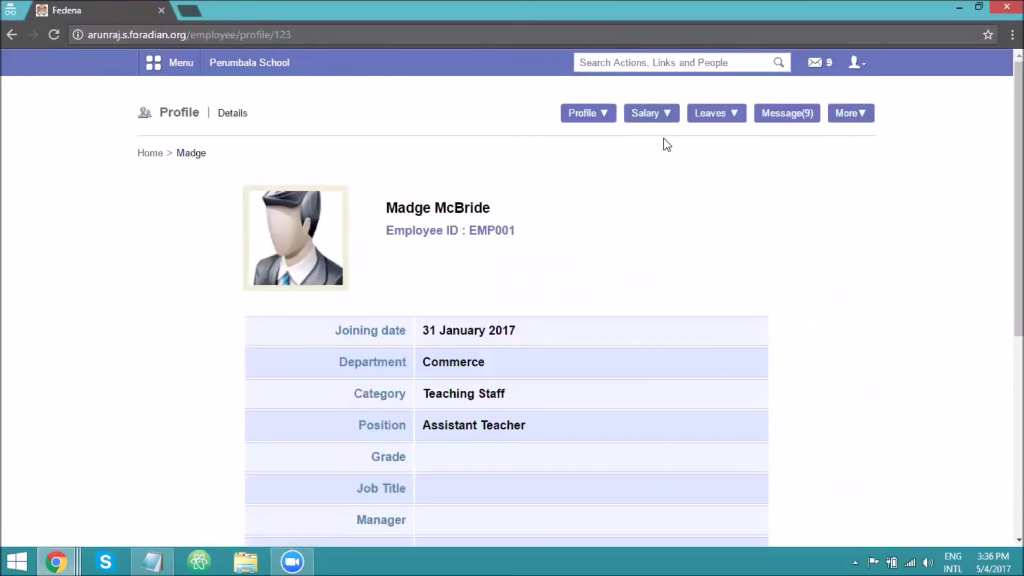
{"action": "left_click", "coordinate": [655, 114]}
{"action": "left_click", "coordinate": [659, 164]}
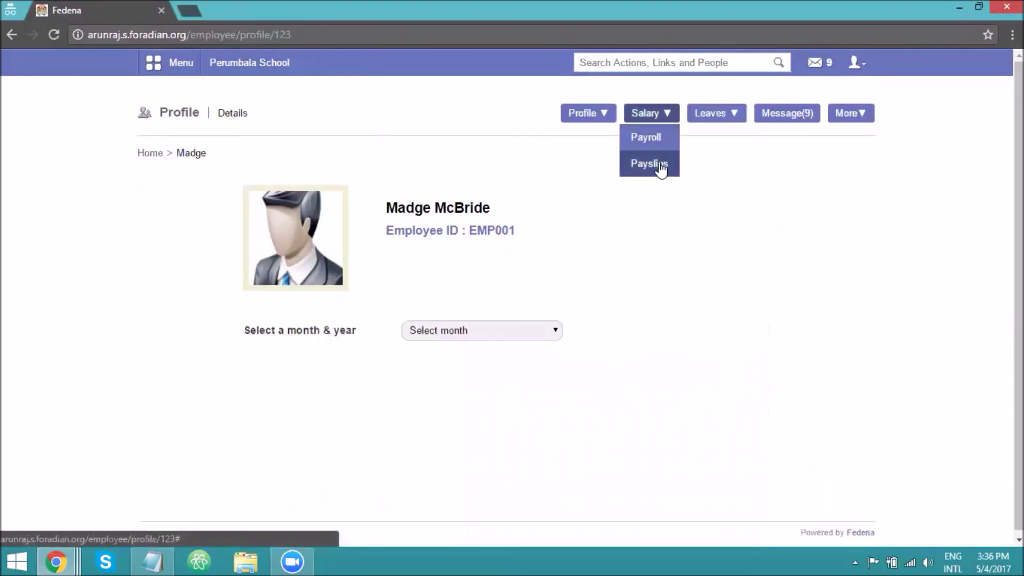
{"action": "left_click", "coordinate": [460, 335]}
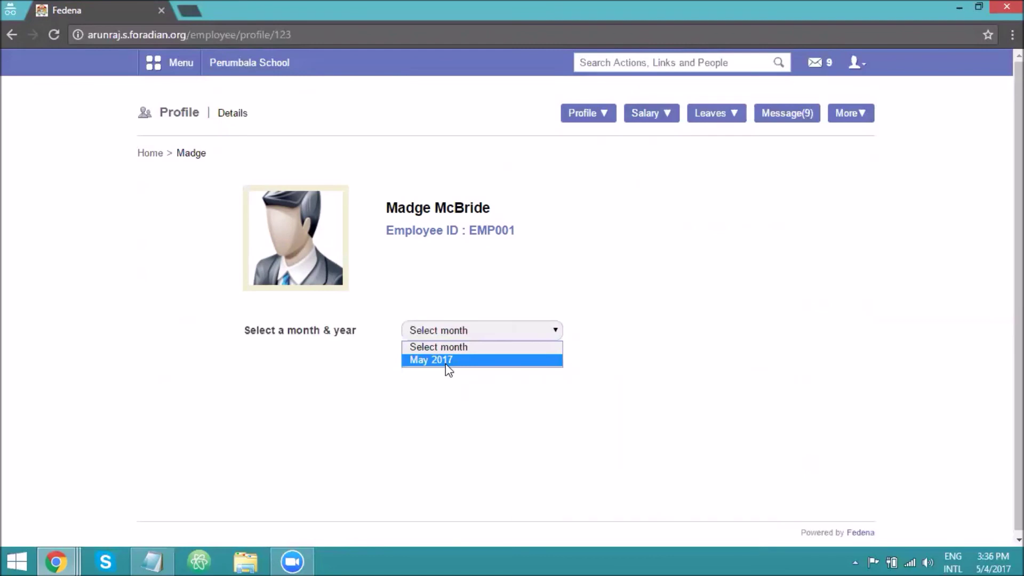
{"action": "left_click", "coordinate": [447, 360]}
{"action": "scroll", "coordinate": [448, 362], "scroll_direction": "down", "scroll_amount": 4}
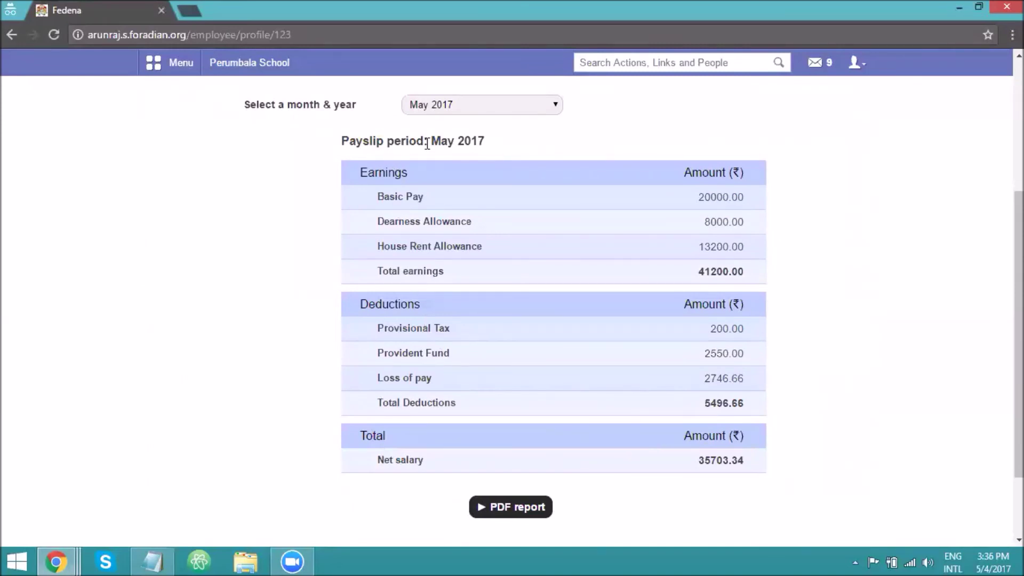
{"action": "left_click_drag", "start_coordinate": [433, 143], "coordinate": [487, 137]}
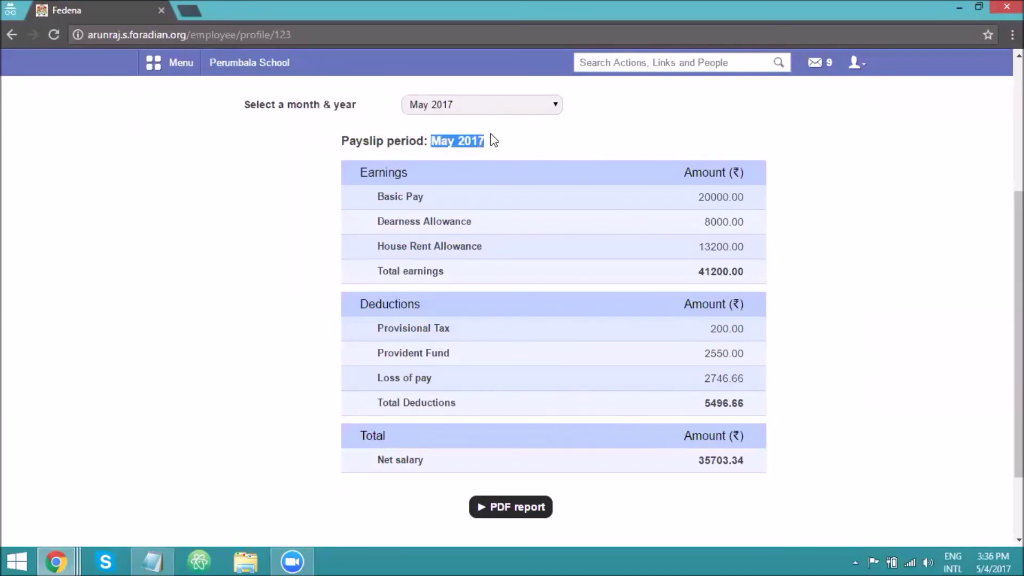